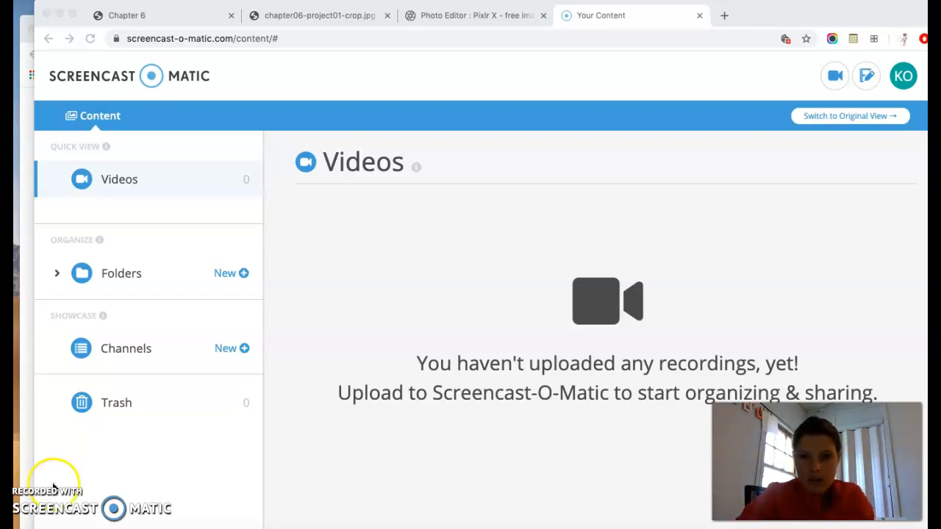
Search the web for pixlr in a new browser tab and open the Pixlr X photo editor from pixlr.com
click(723, 16)
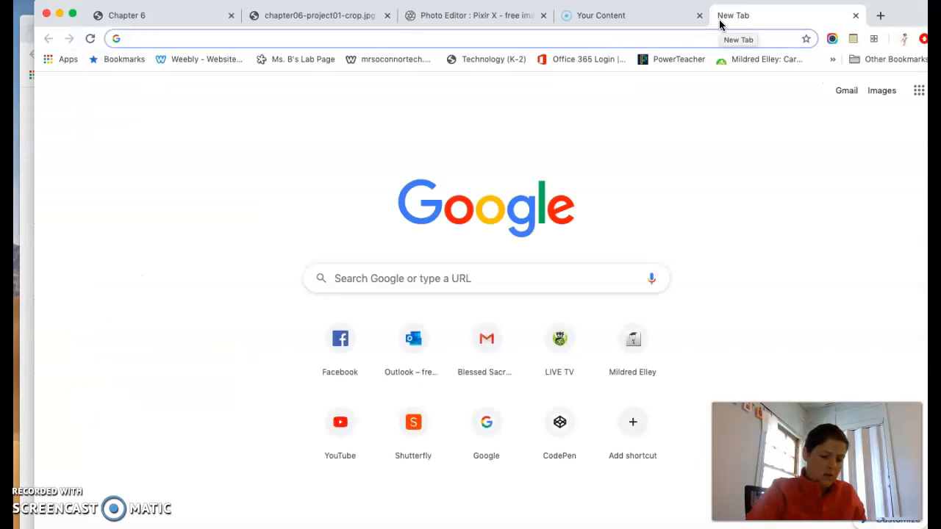
click(569, 272)
text(pi)
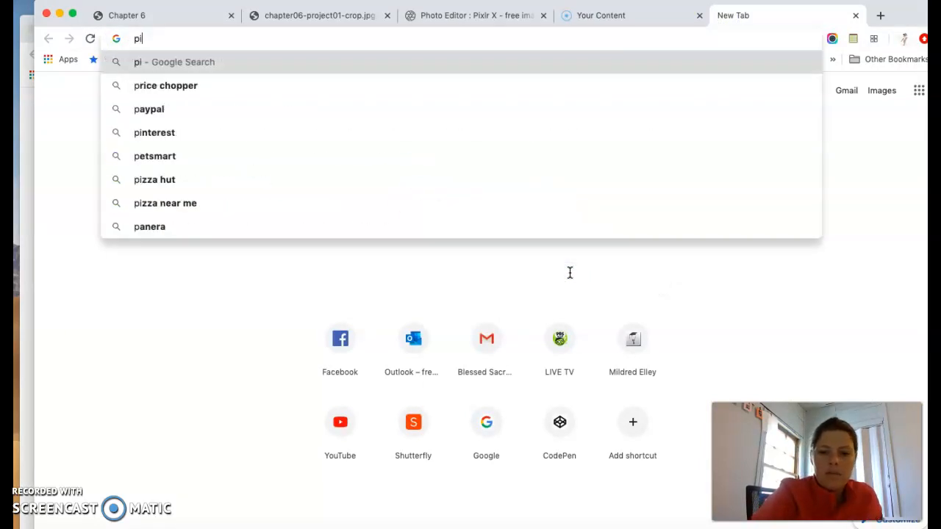
text(xlr)
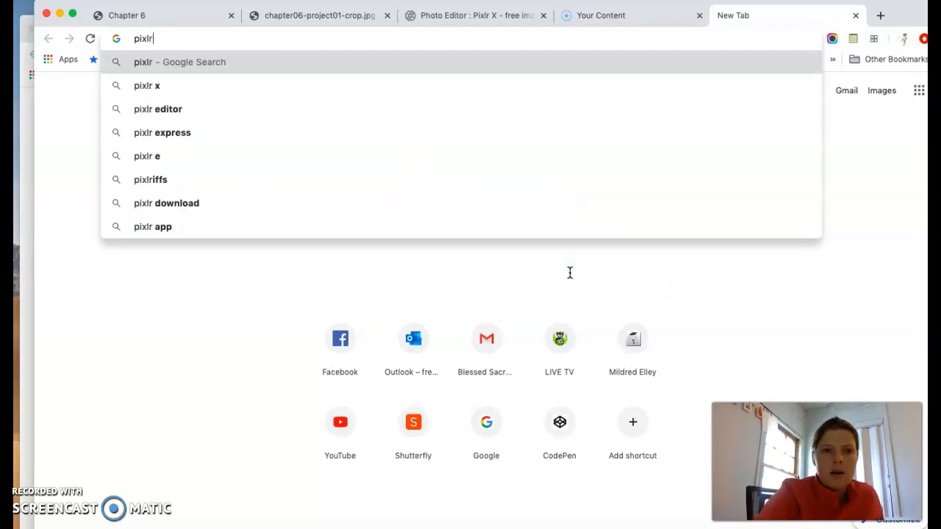
key(Return)
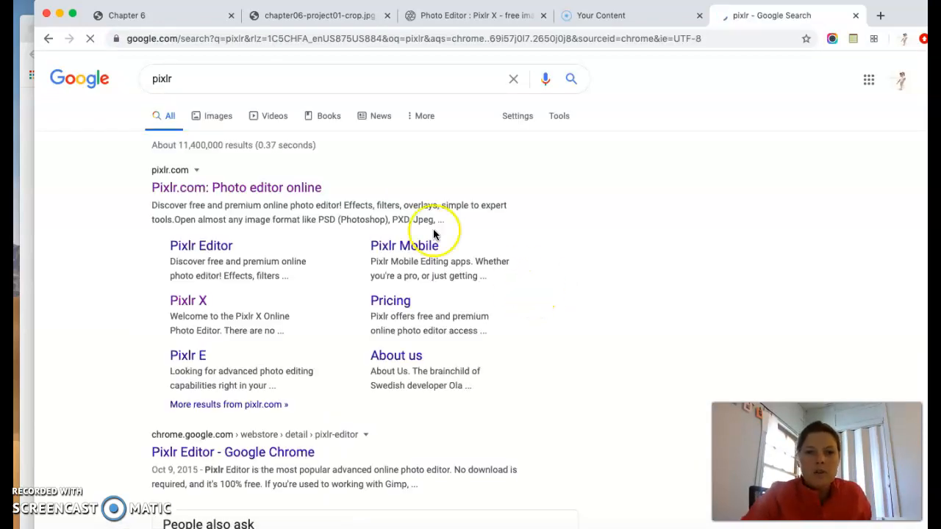
click(261, 192)
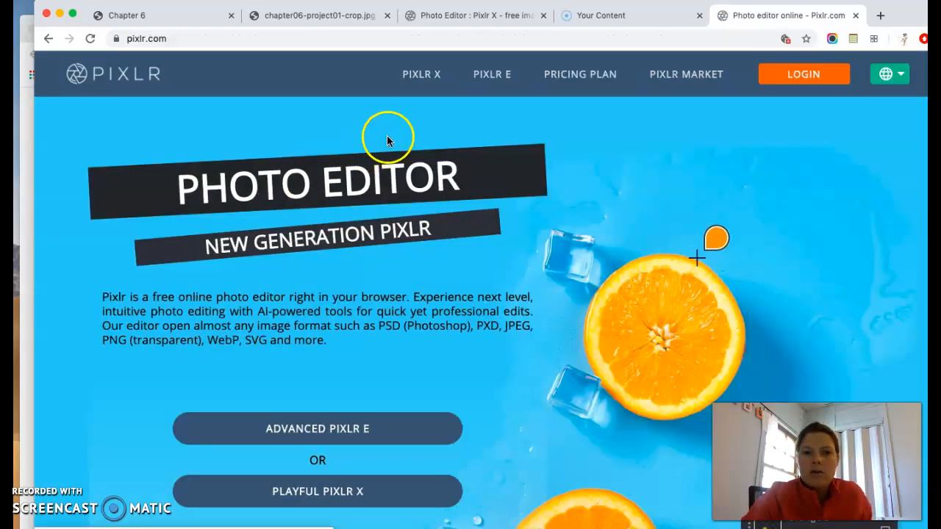
click(429, 78)
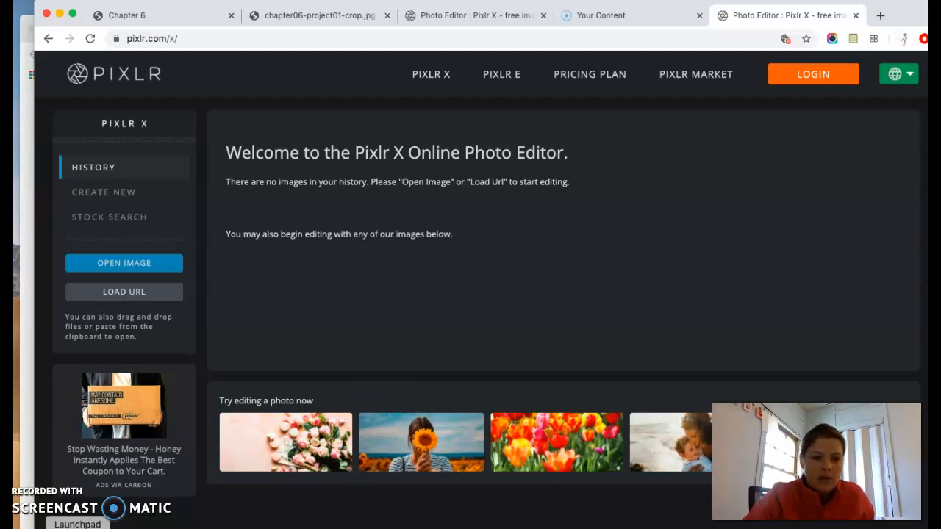
Switch to Finder and preview the alias, crop and medium image files in the Chapter 6 folder
click(33, 528)
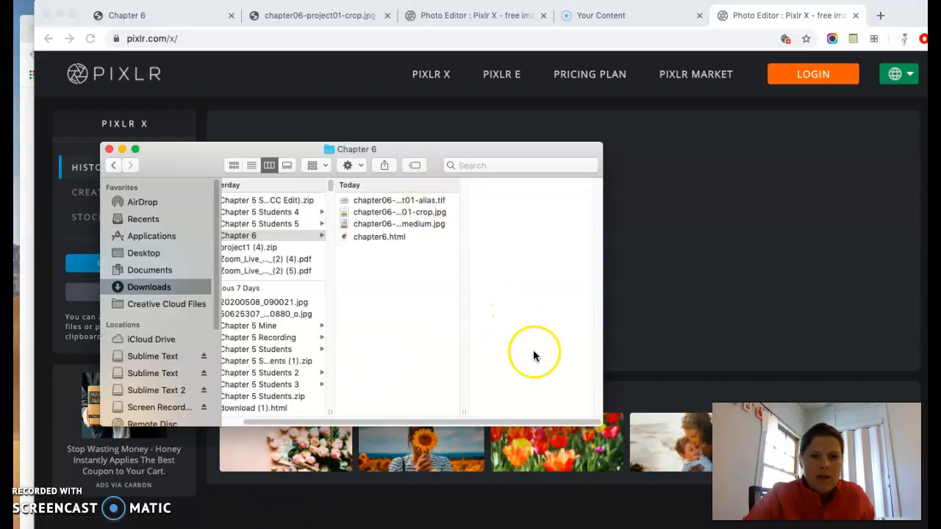
drag(602, 424, 701, 482)
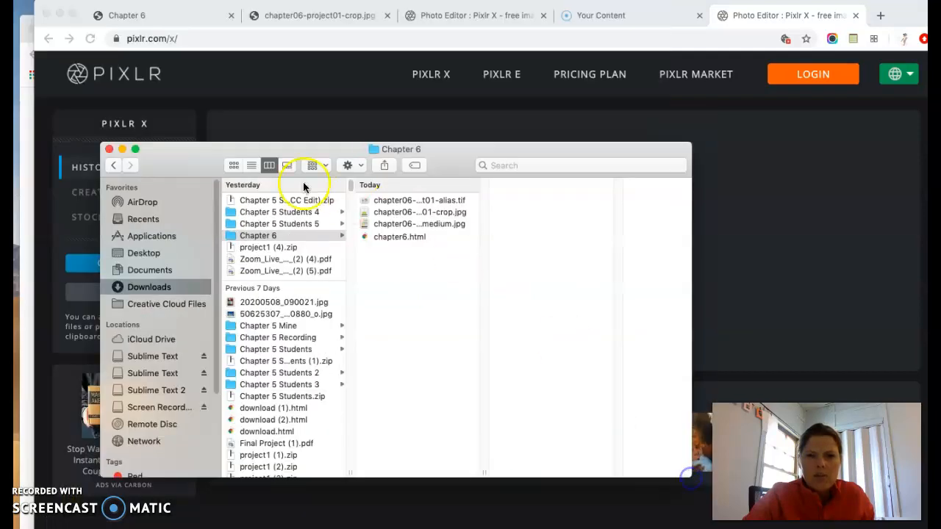
click(258, 236)
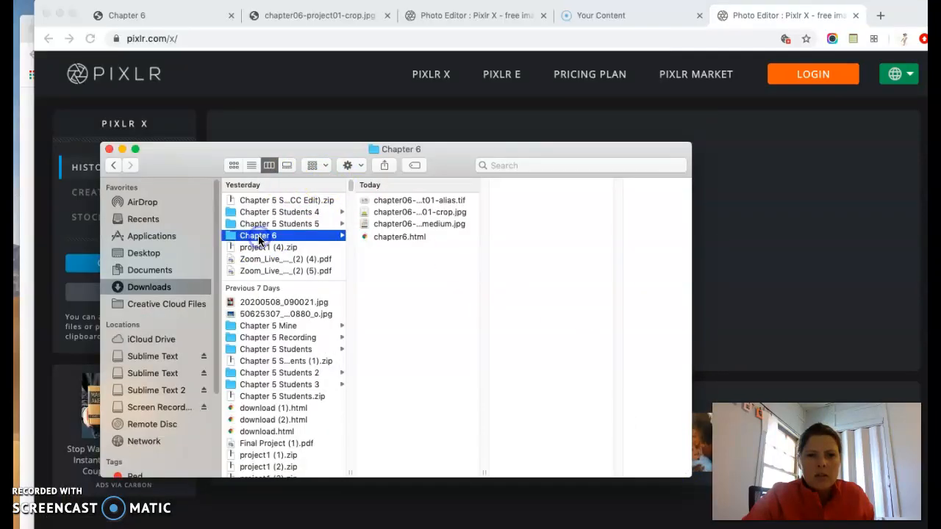
click(456, 201)
click(451, 212)
click(448, 224)
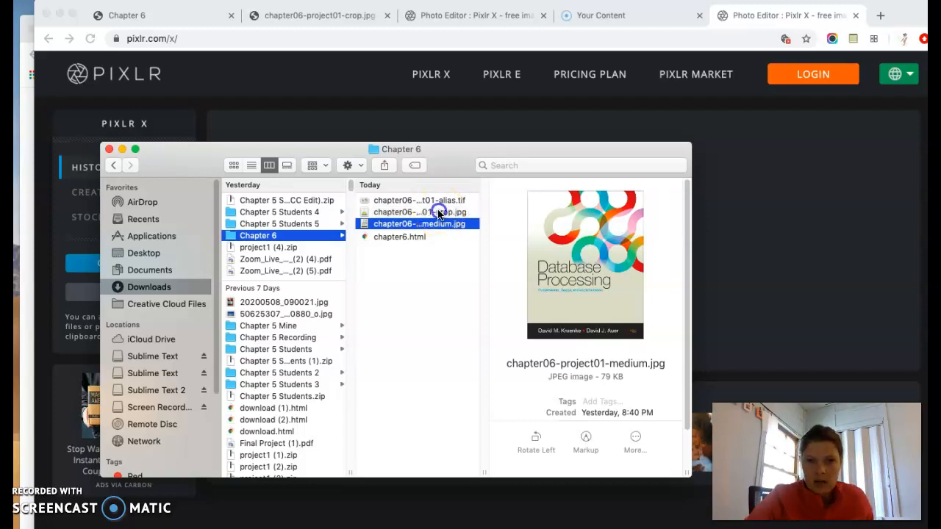
click(438, 213)
Return to the browser and open chapter06-project01-crop.jpg from the Chapter 6 folder in Pixlr X
click(741, 243)
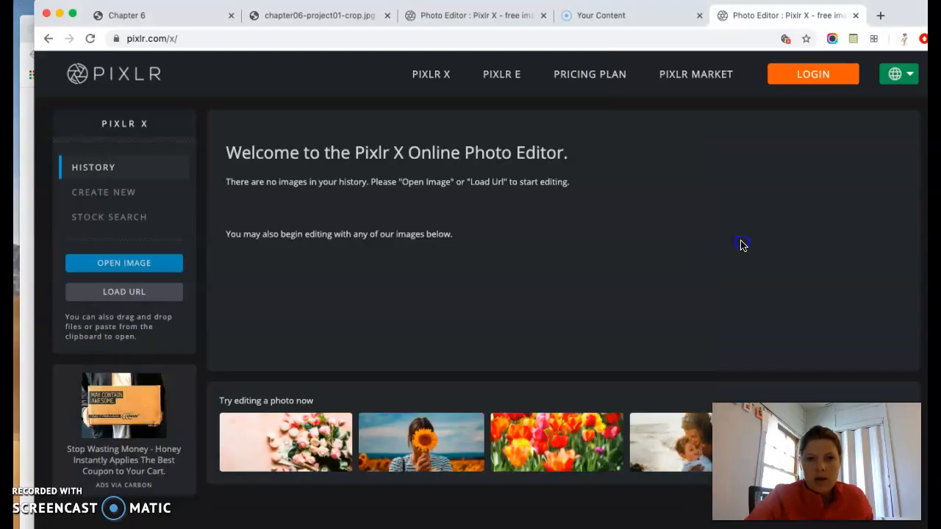
click(149, 266)
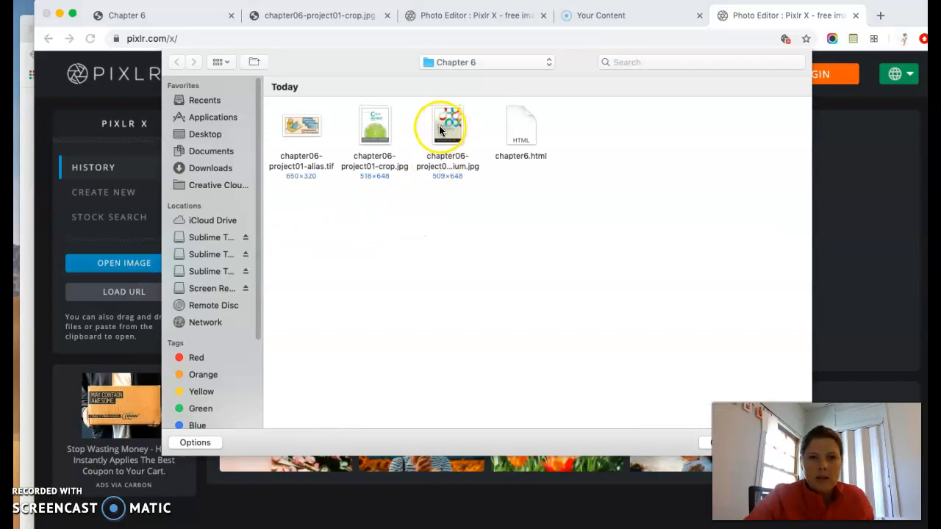
double_click(377, 122)
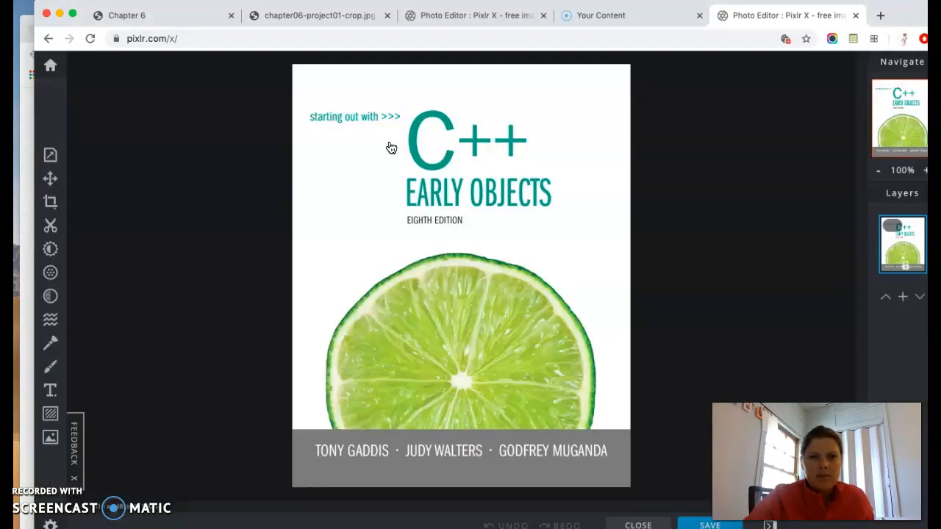
Crop the book cover to the lime slice at full width, about 518 by 281 px, excluding the title and the grey author band
click(50, 204)
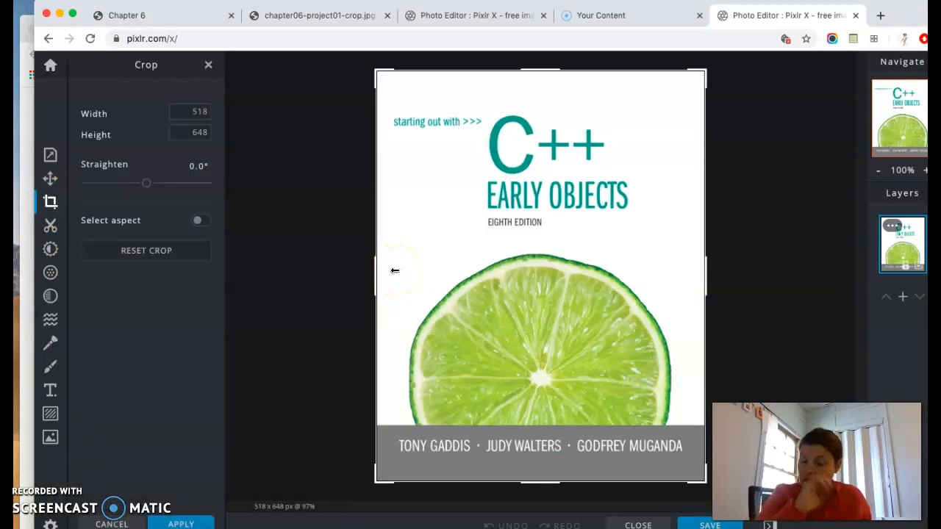
drag(398, 270, 425, 267)
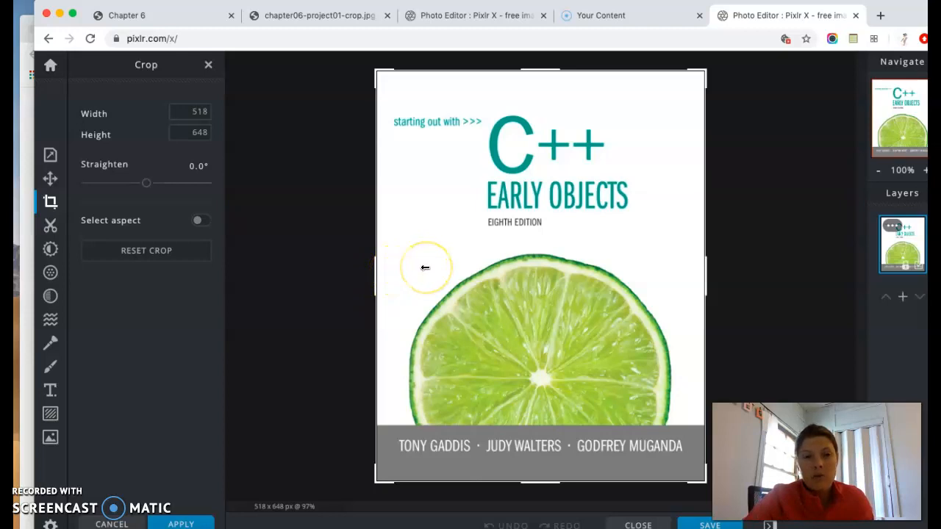
drag(546, 69, 544, 244)
drag(544, 483, 540, 426)
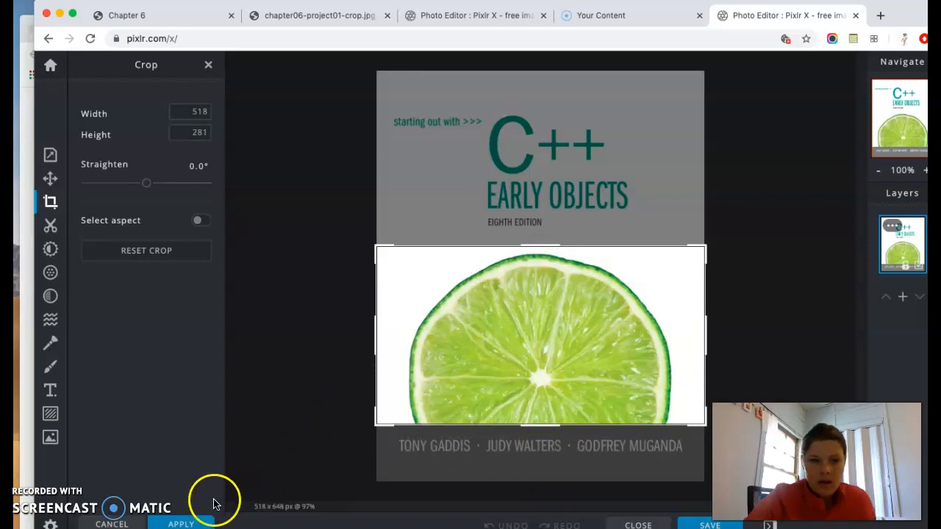
click(192, 524)
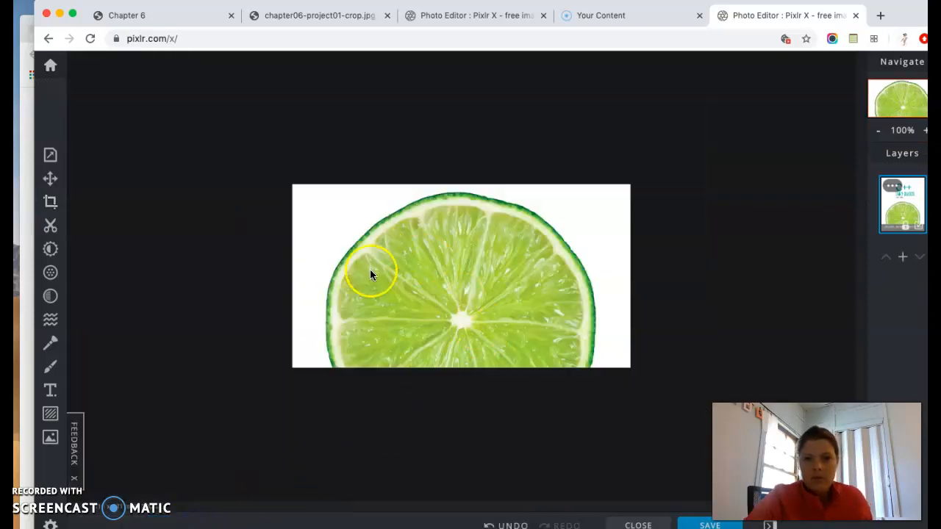
Save the cropped lime image with the file name cropped.jpg and download it
click(695, 524)
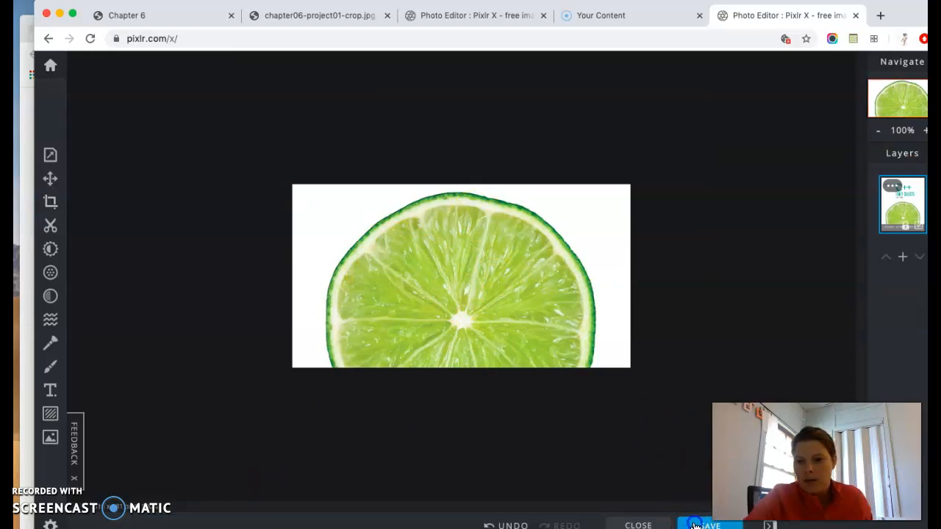
drag(606, 208, 479, 192)
text(c)
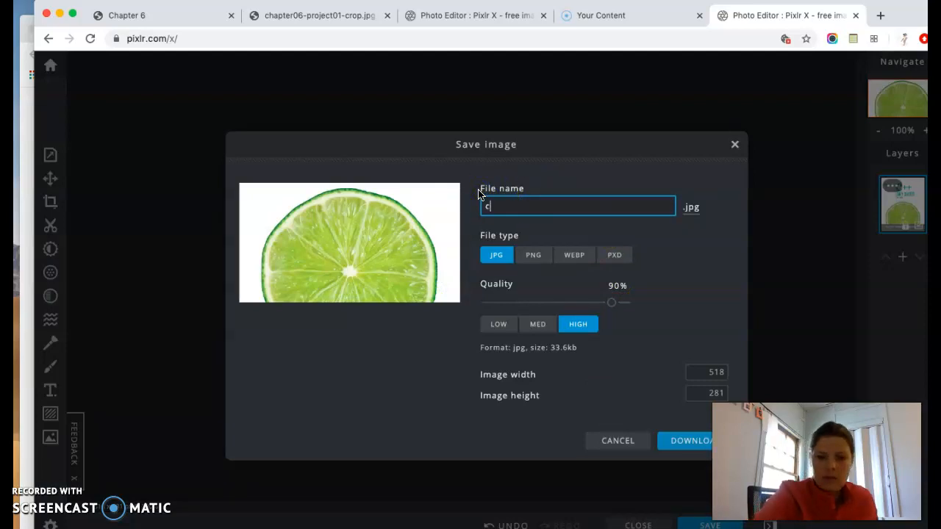
text(ropped.jpg)
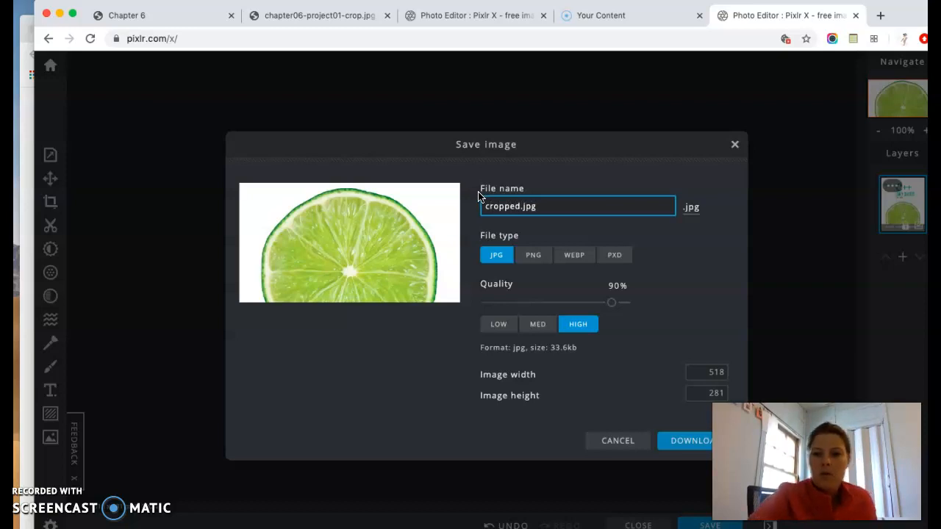
click(673, 441)
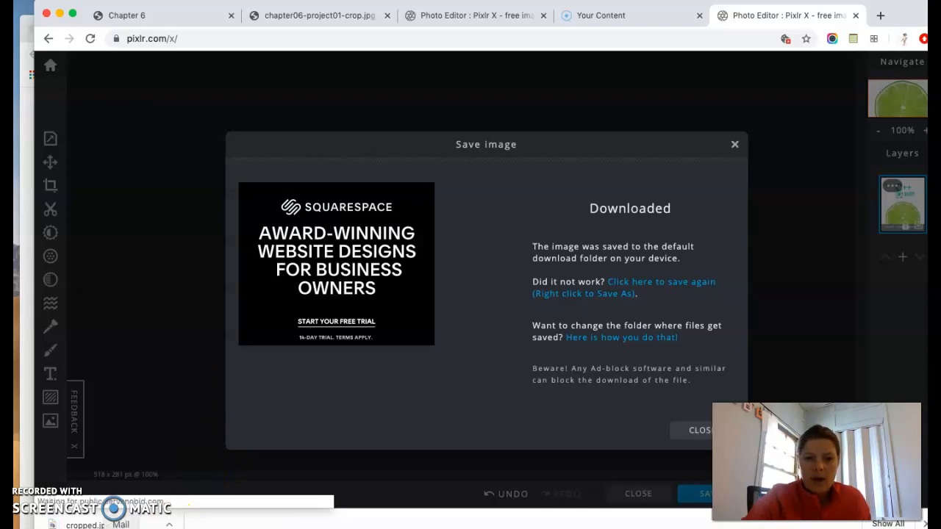
Switch to Finder, show Downloads in a second window beside Chapter 6, and move cropped.jpg.jpg into the Chapter 6 folder
click(32, 527)
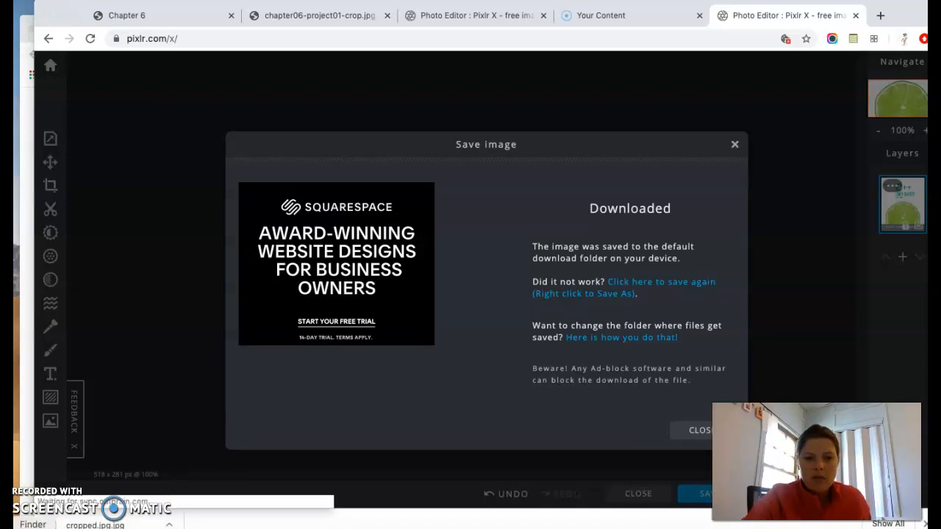
drag(452, 144, 566, 104)
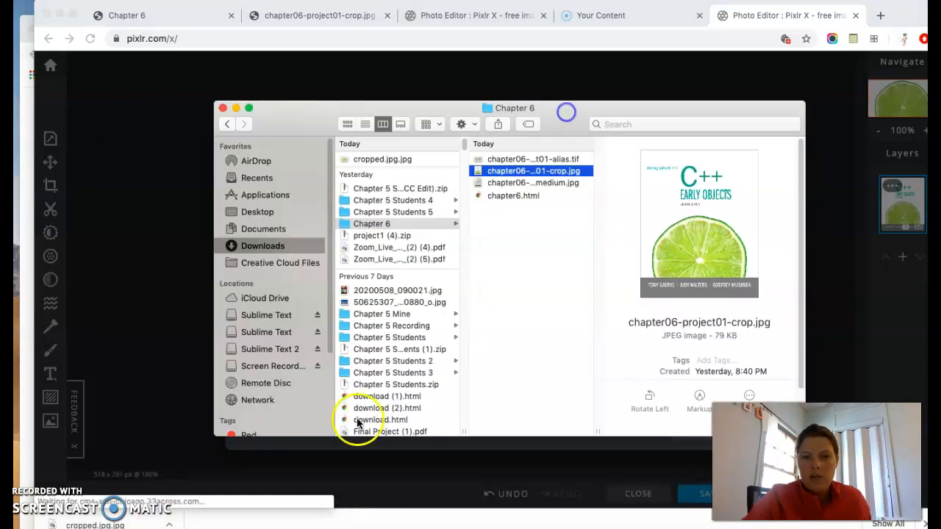
mouse_move(119, 522)
mouse_down()
mouse_move(231, 478)
mouse_move(121, 523)
mouse_up()
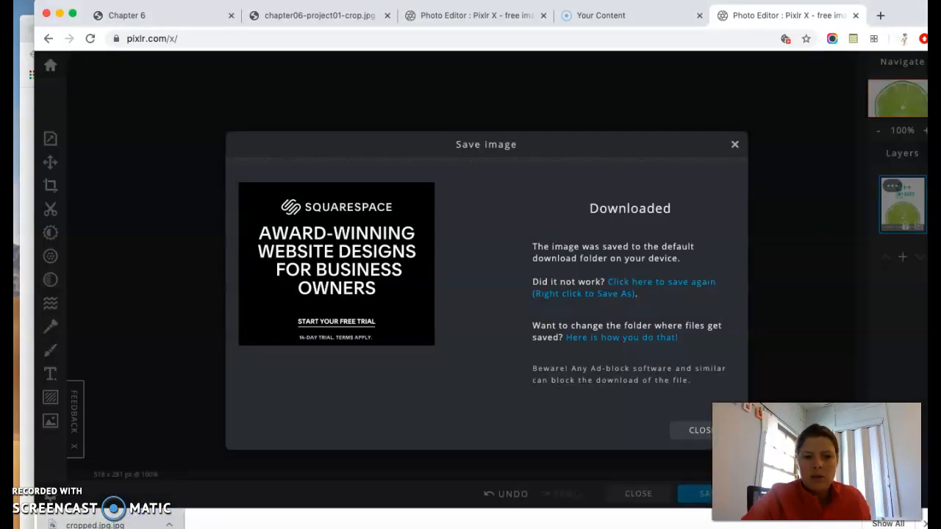
key(ctrl+Down)
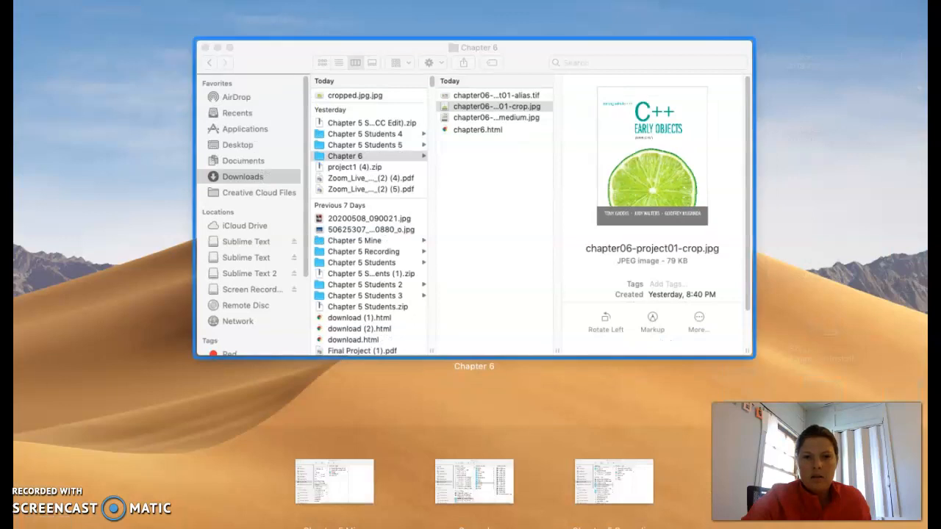
click(480, 258)
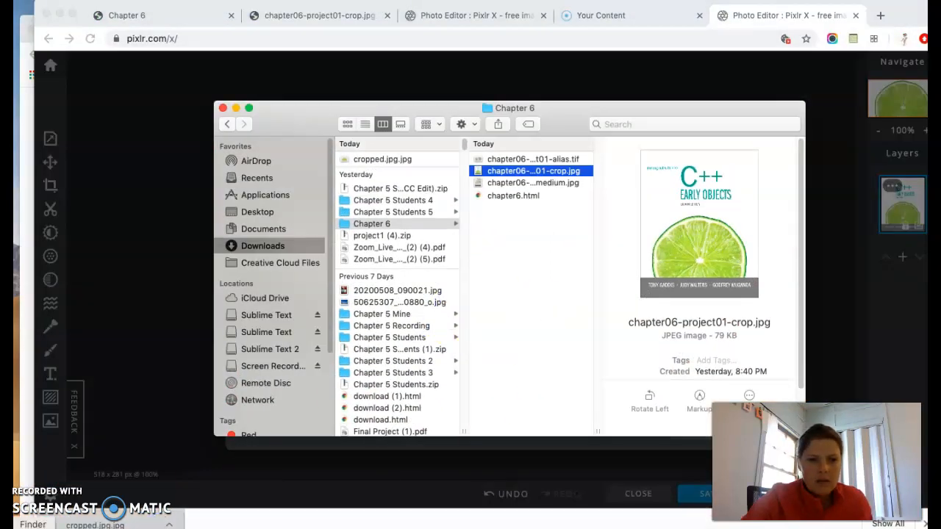
right_click(39, 528)
click(59, 409)
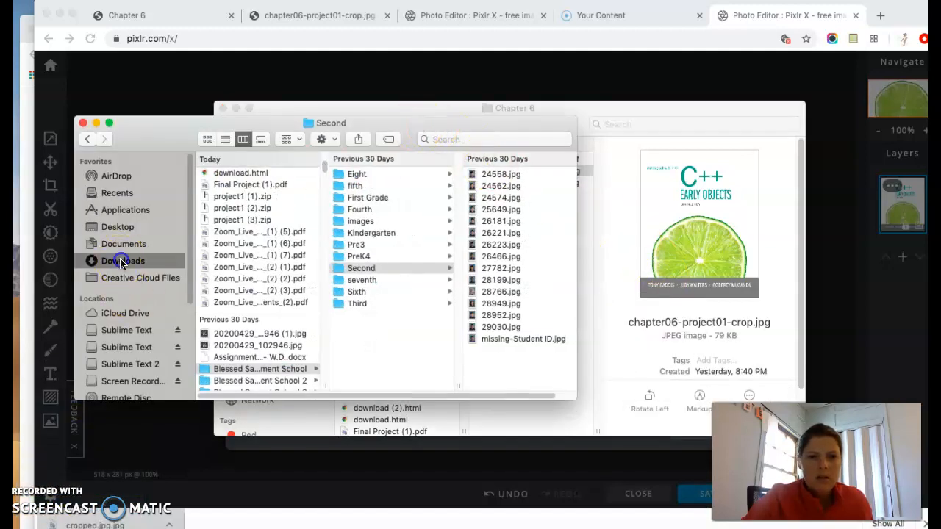
drag(284, 122, 243, 248)
drag(221, 298, 567, 237)
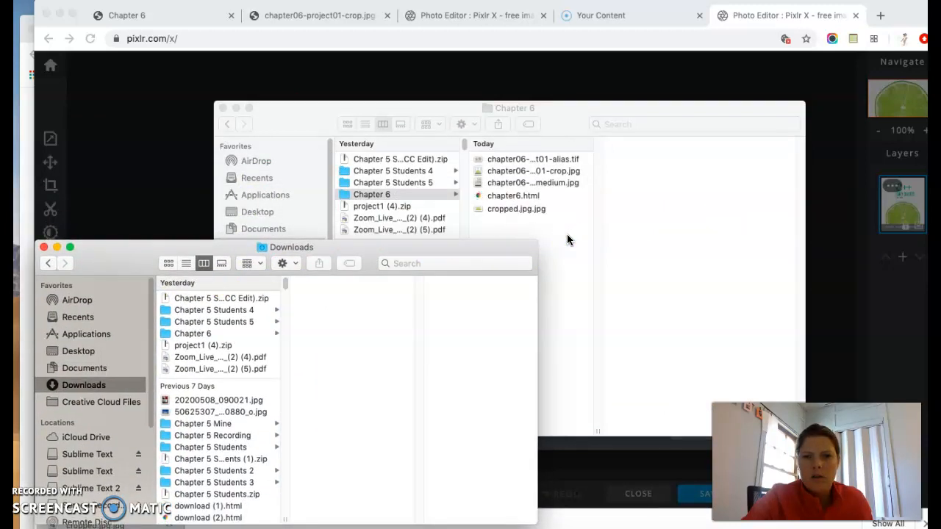
Preview cropped.jpg.jpg and the original chapter06-project01-crop.jpg in the Chapter 6 folder to compare them
click(567, 239)
click(537, 210)
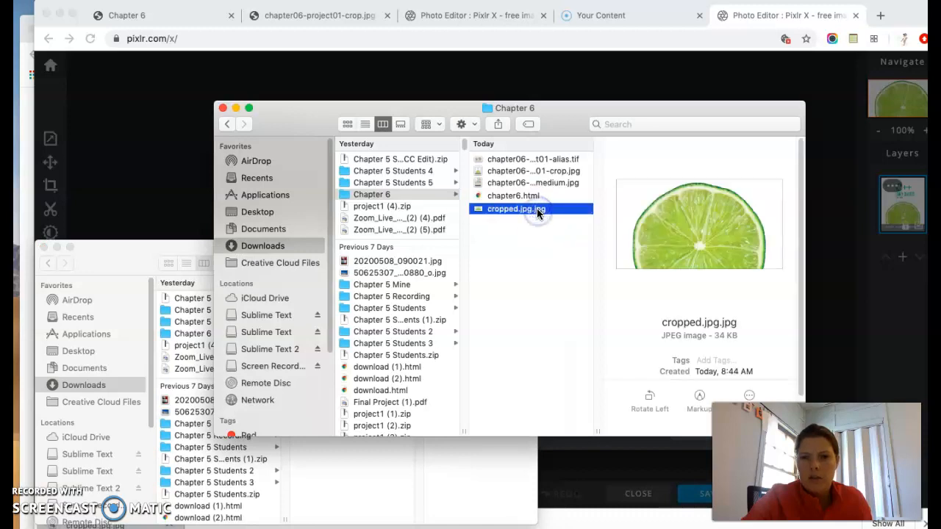
click(572, 171)
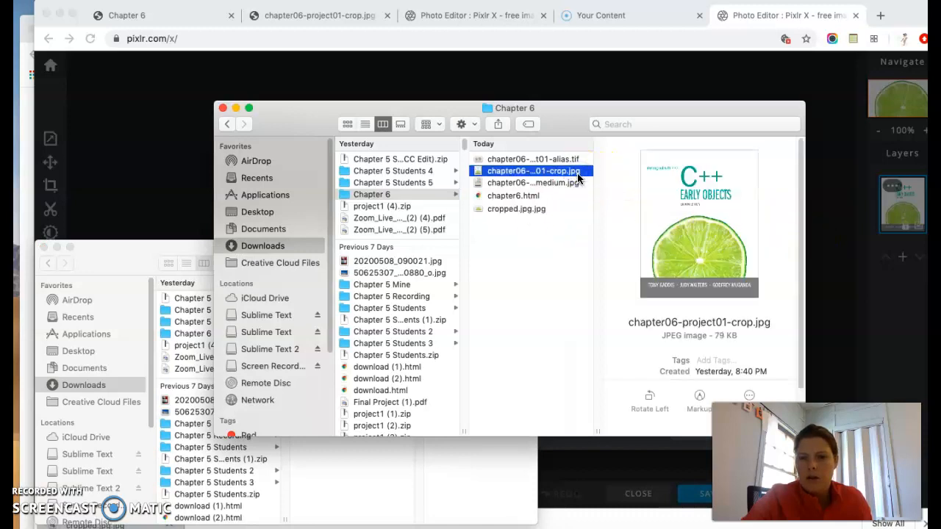
Rename cropped.jpg.jpg in the Chapter 6 folder as cropped.jpg
click(544, 212)
right_click(524, 210)
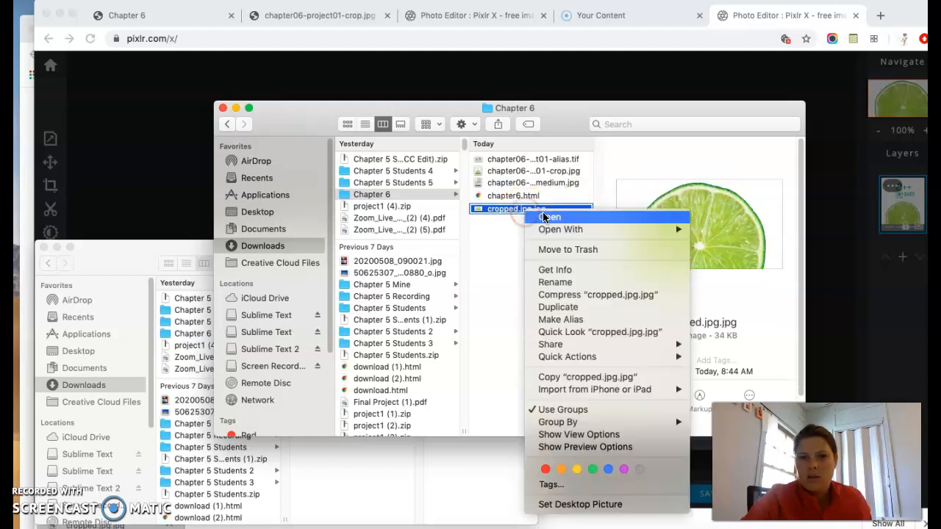
click(571, 284)
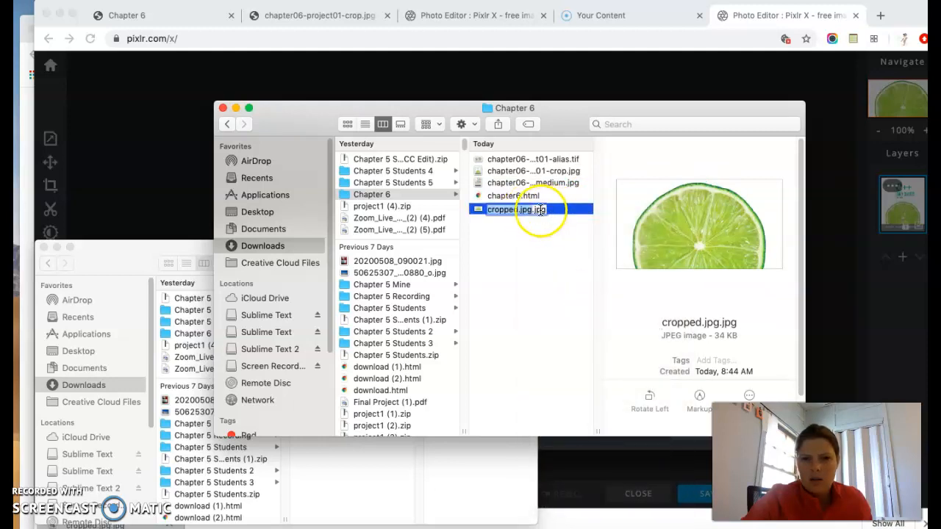
key(BackSpace)
key(BackSpace)
key(BackSpace)
key(BackSpace)
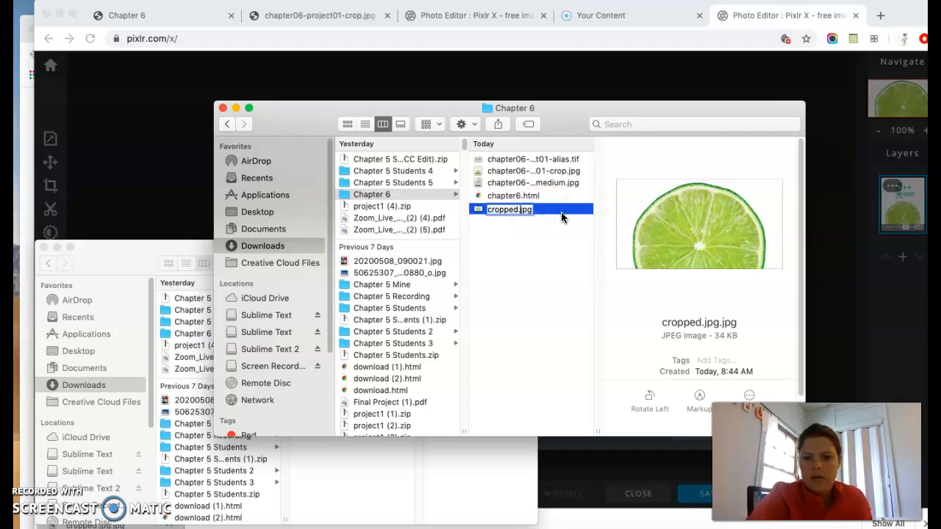
click(557, 267)
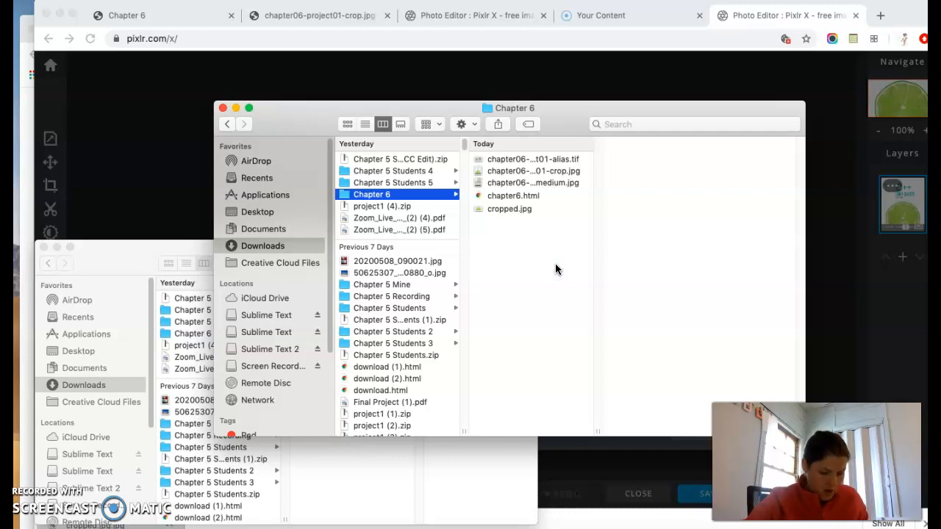
Switch back to Pixlr X in the browser and close the Save image dialog
click(178, 122)
click(735, 145)
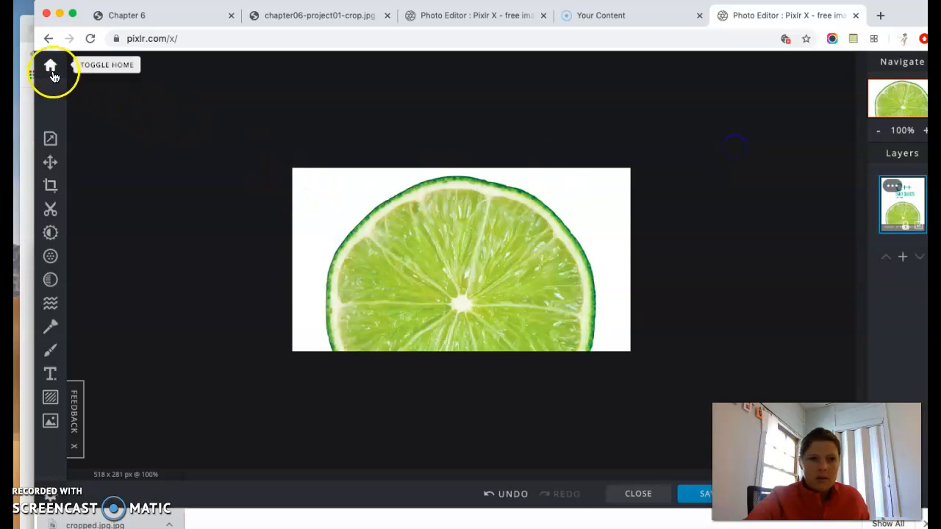
Open chapter06-project01-medium.jpg from the Chapter 6 folder as a new document
click(51, 70)
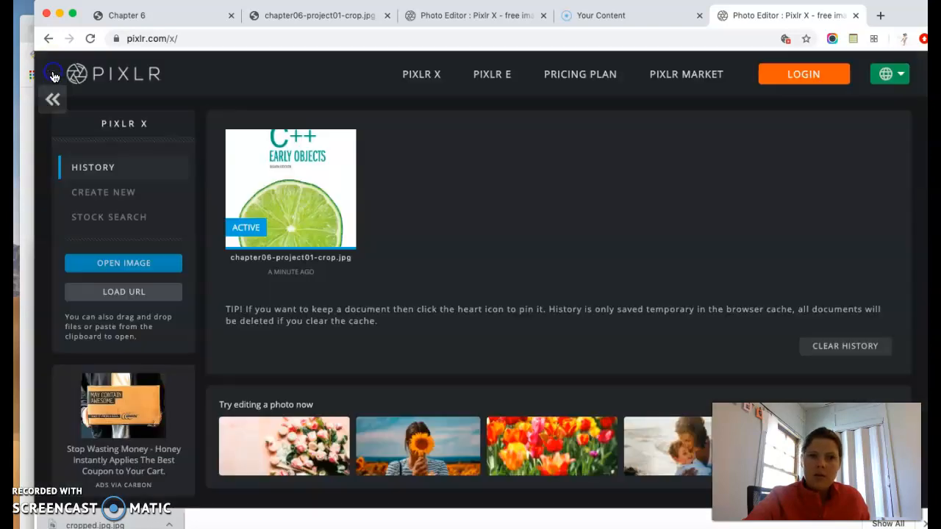
click(114, 269)
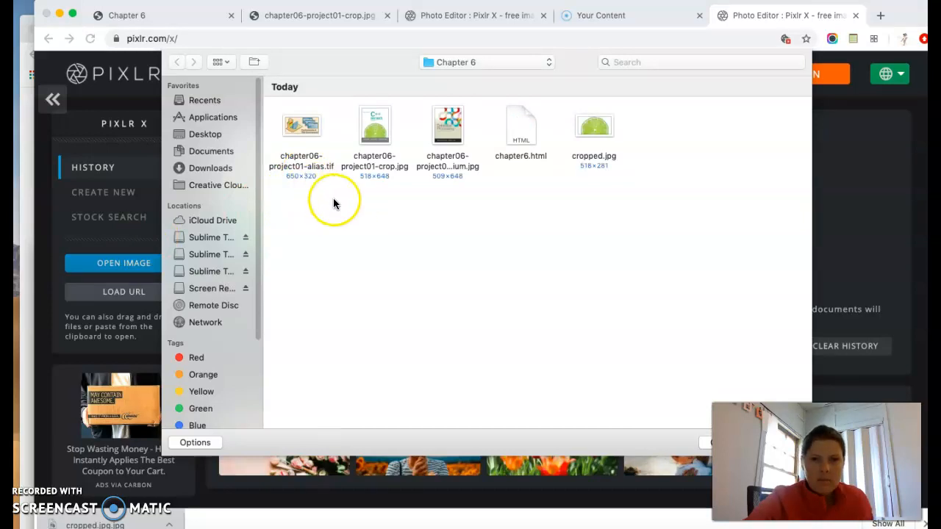
click(448, 118)
double_click(446, 116)
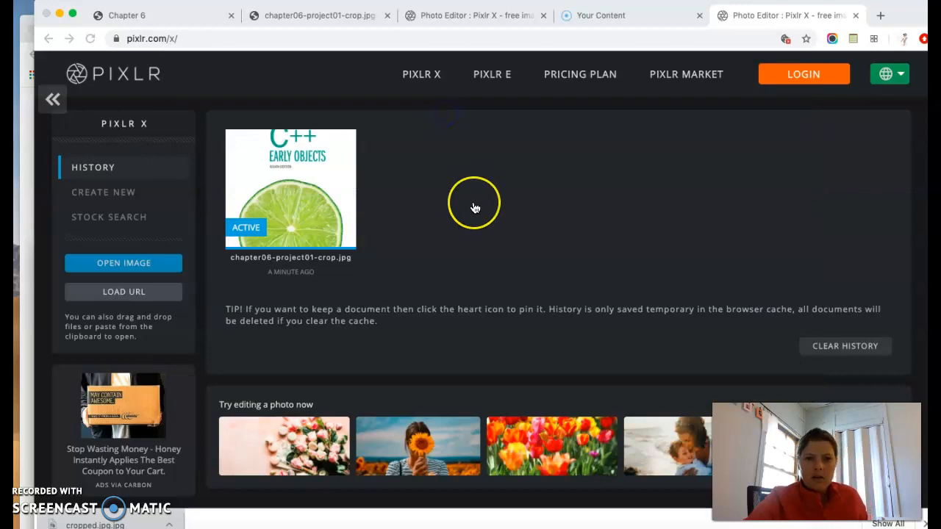
click(432, 294)
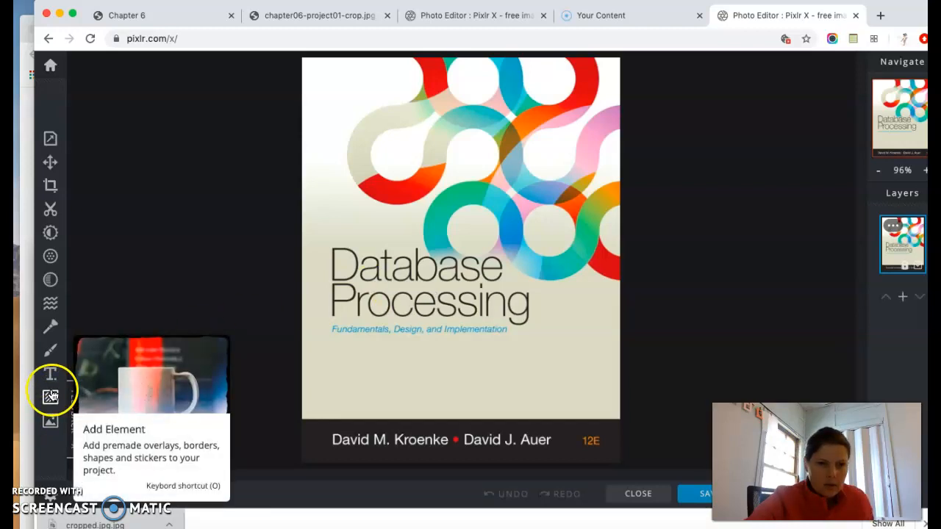
Start resizing the Database Processing cover image and set its width to 200 px with proportions constrained
click(50, 139)
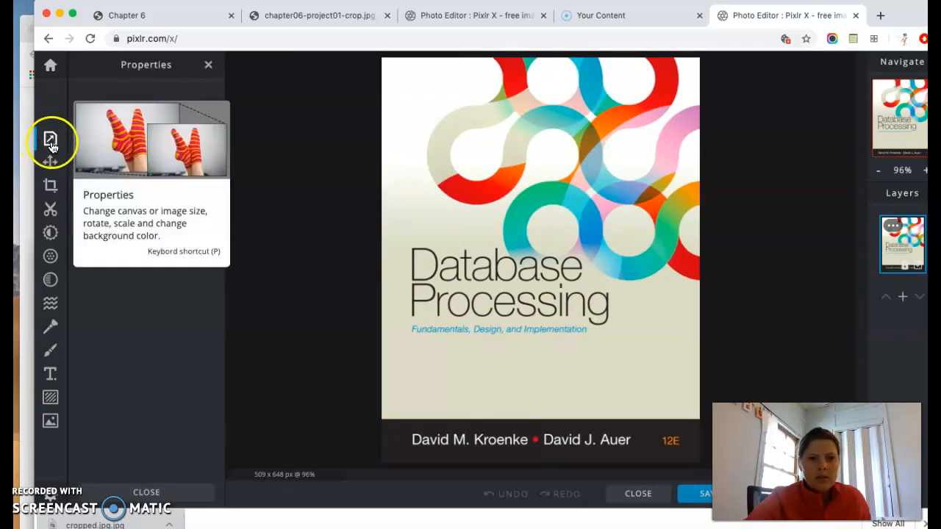
click(188, 123)
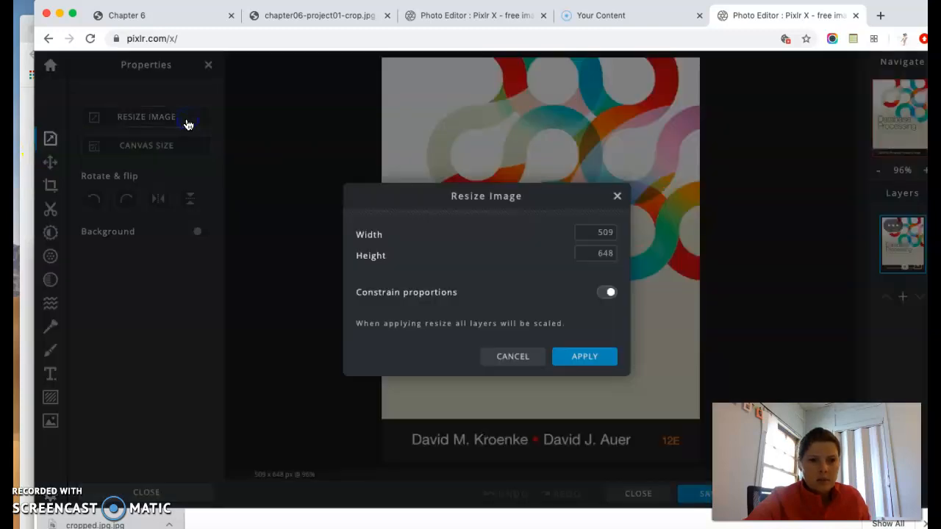
double_click(587, 233)
text(200)
click(619, 252)
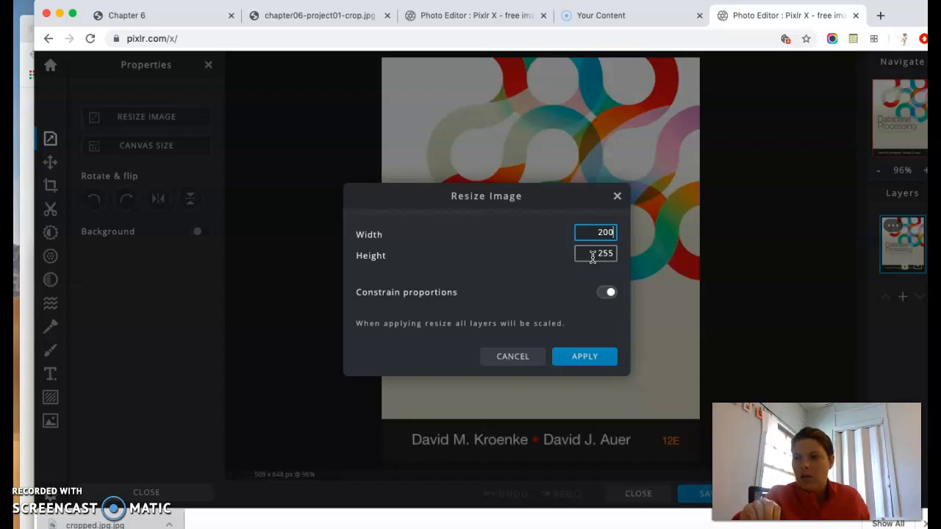
Try a height of 500 px for the cover image with Constrain proportions turned off
click(604, 292)
click(599, 253)
drag(609, 255, 566, 253)
text(500)
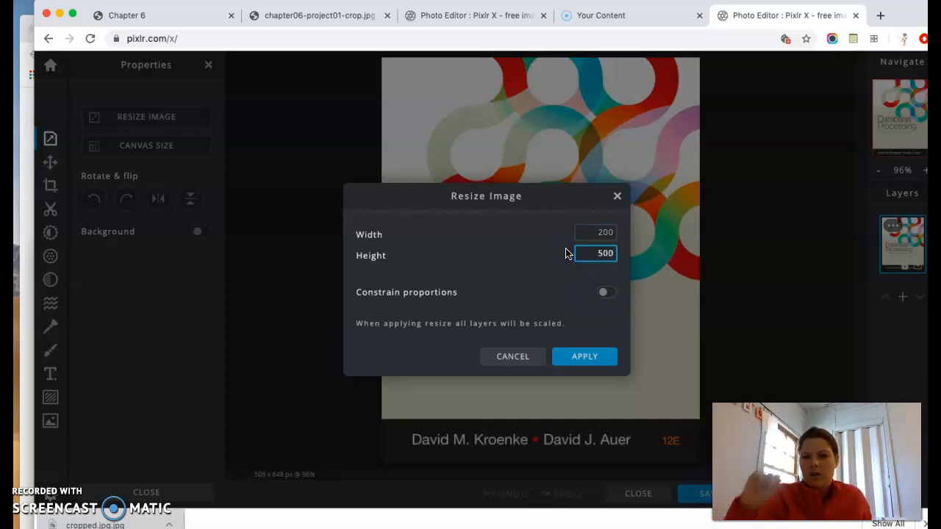
Turn Constrain proportions back on, set the height to 255 px and apply the resize
click(609, 293)
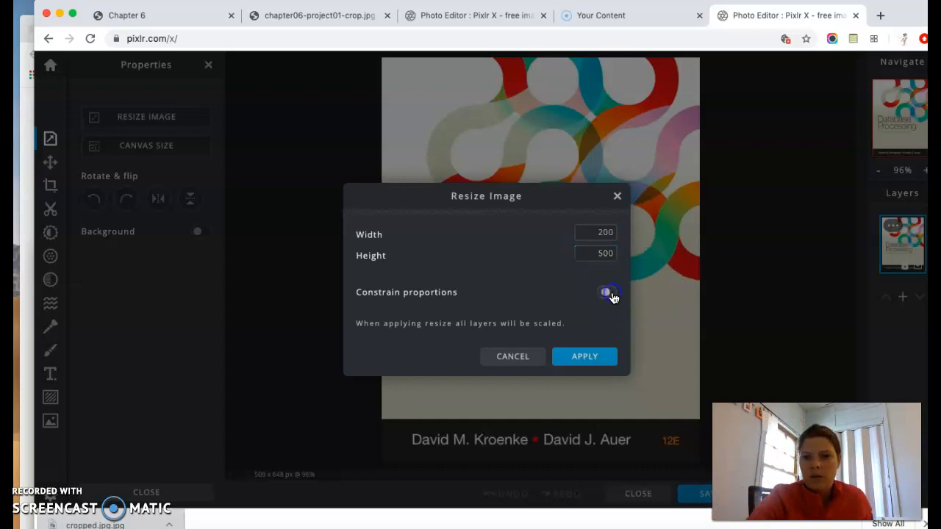
drag(608, 261, 578, 247)
key(BackSpace)
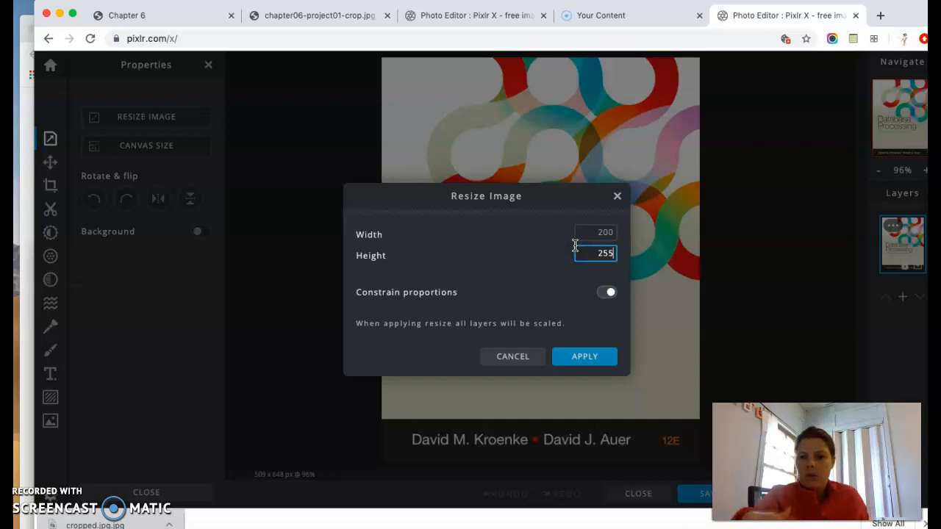
text(255)
click(586, 357)
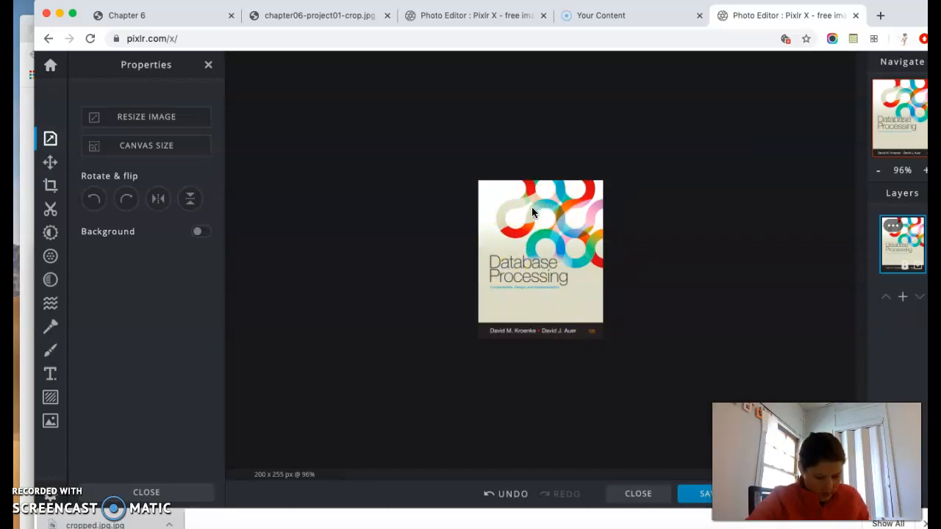
Save the resized cover image as small.jpg in JPG format at high quality
click(700, 494)
drag(609, 189, 420, 177)
key(BackSpace)
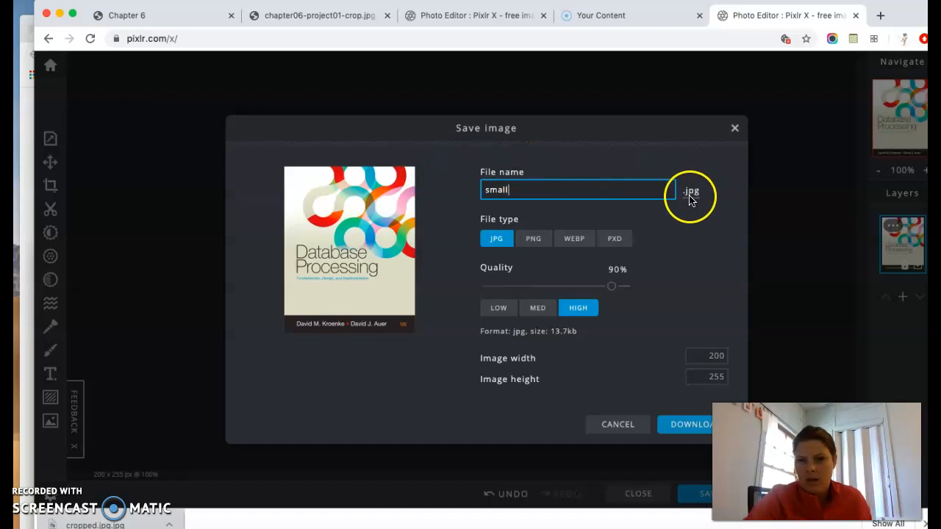
click(686, 424)
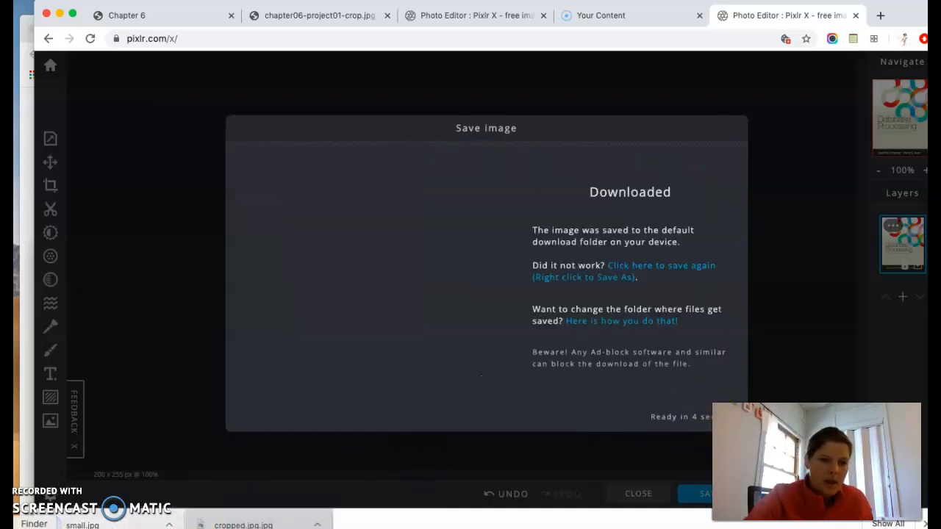
Switch to Finder and move small.jpg from Downloads into the Chapter 6 folder
click(34, 528)
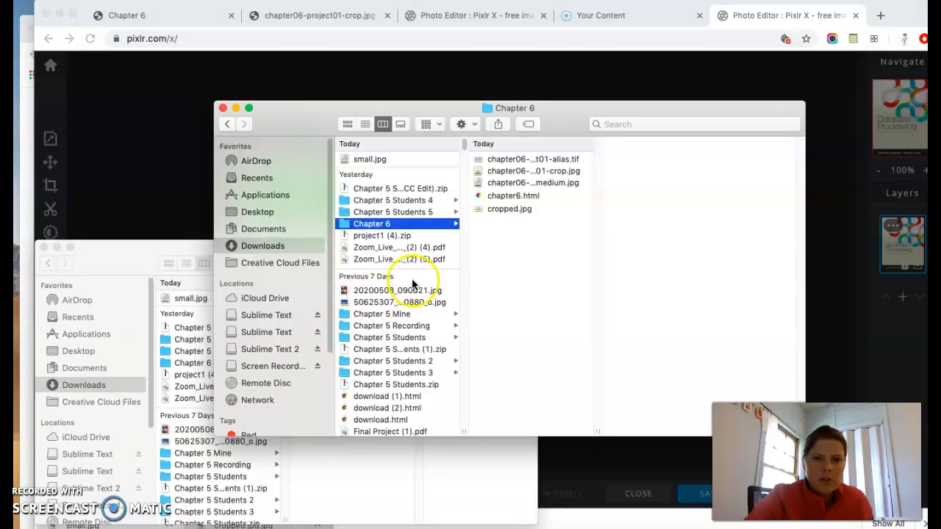
click(142, 250)
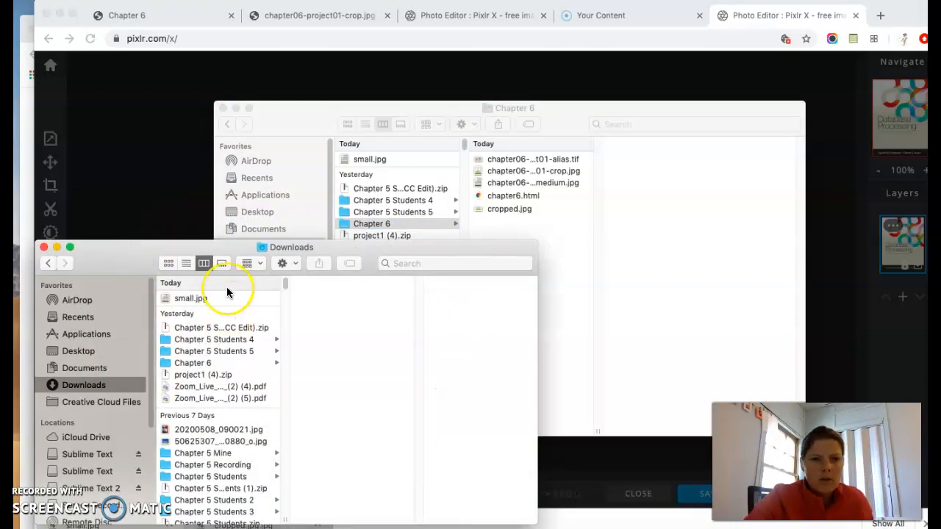
click(208, 299)
drag(194, 300, 532, 233)
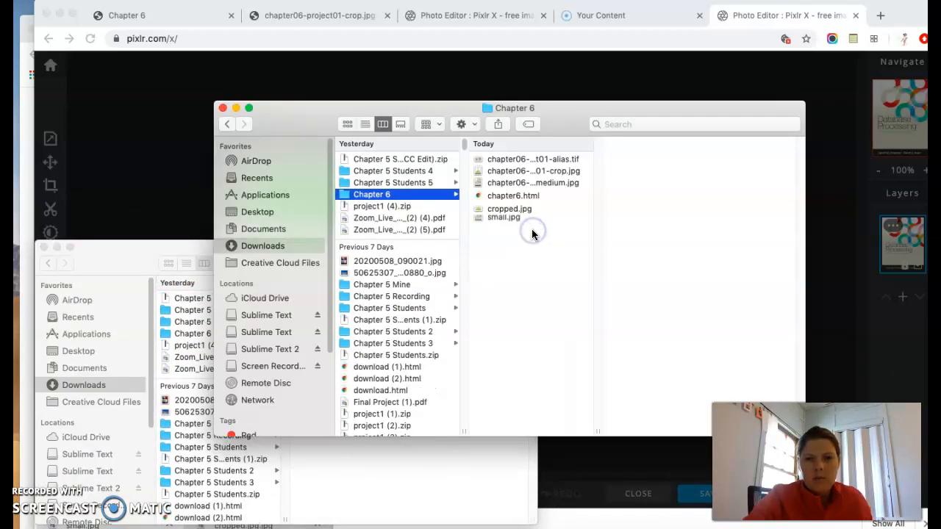
Switch back to Pixlr X, close the Save image dialog and open small.jpg from the Chapter 6 folder as a new document
click(126, 131)
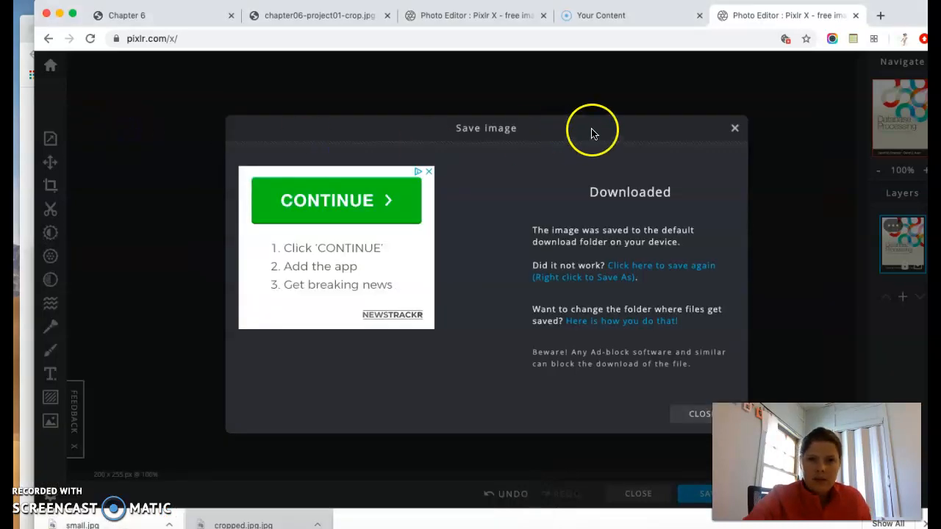
click(734, 128)
click(51, 68)
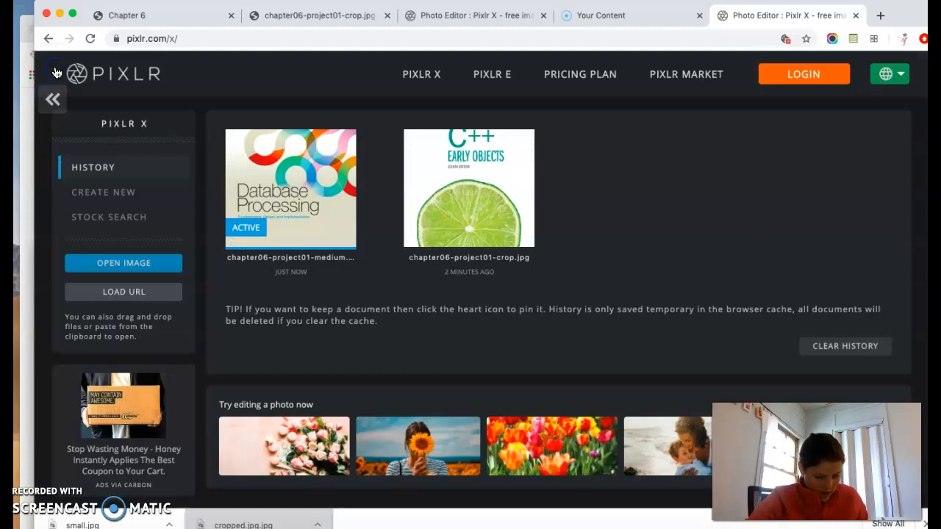
click(122, 261)
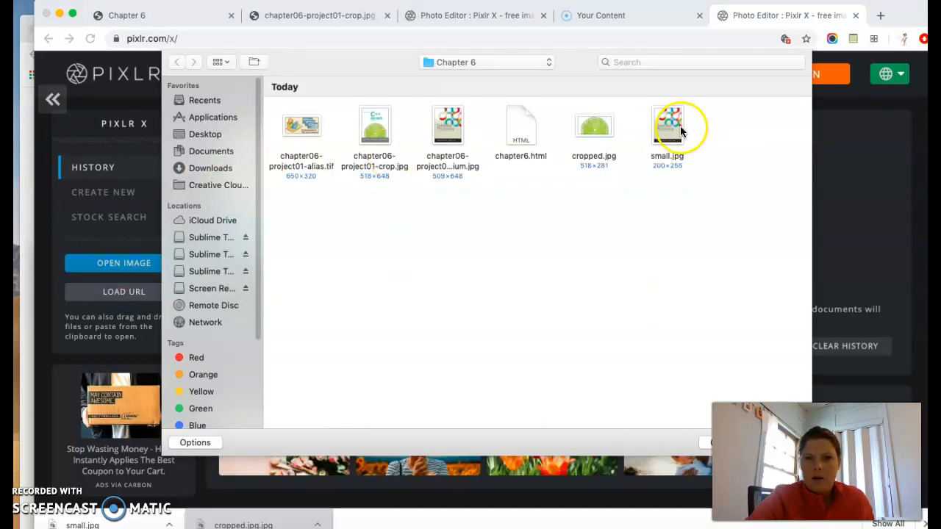
double_click(678, 128)
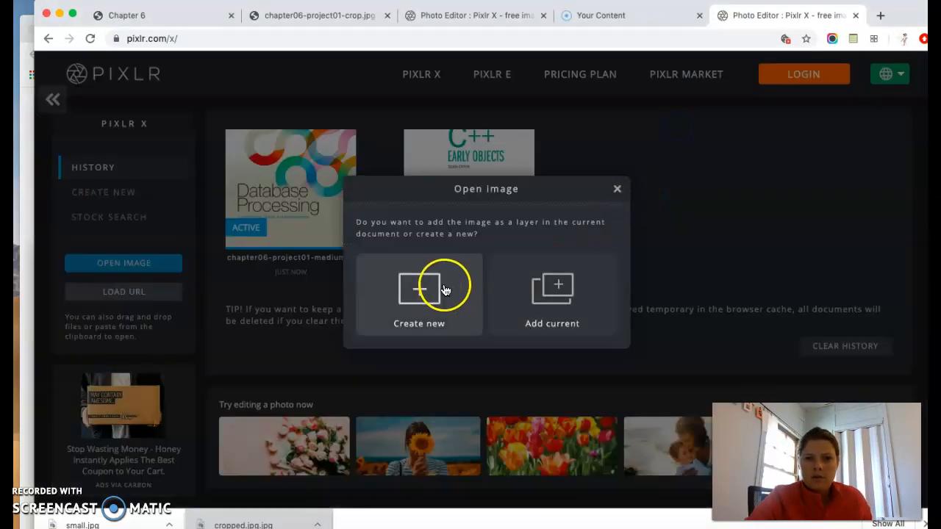
click(444, 290)
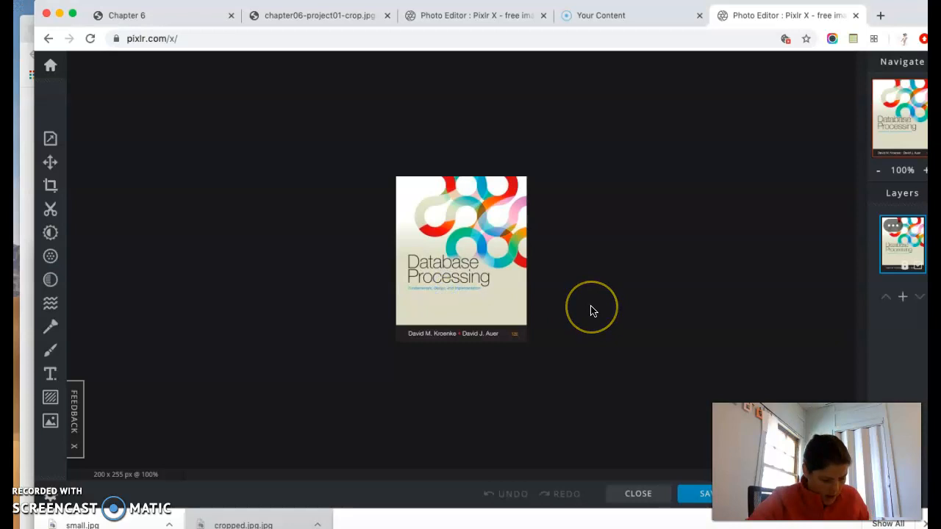
Resize the small cover image to a width of 1000 px with proportions constrained
click(51, 140)
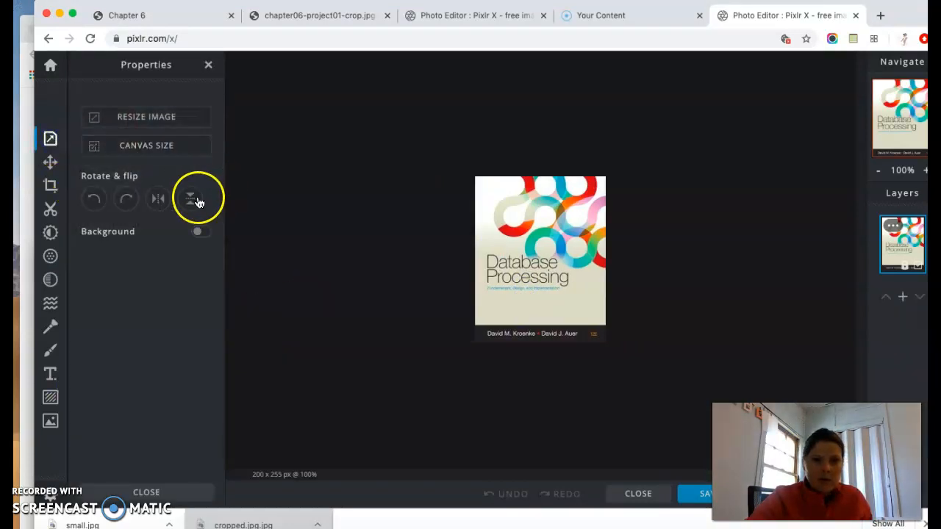
click(166, 119)
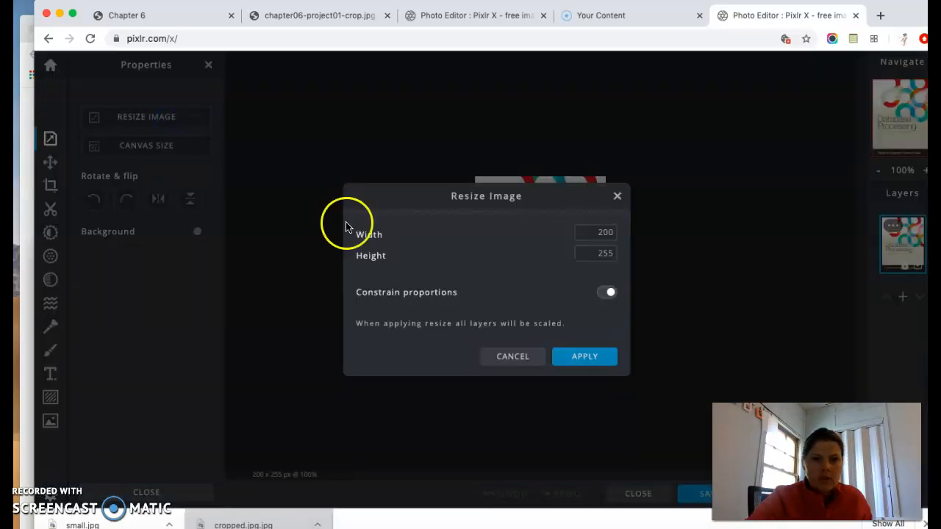
drag(597, 235, 624, 240)
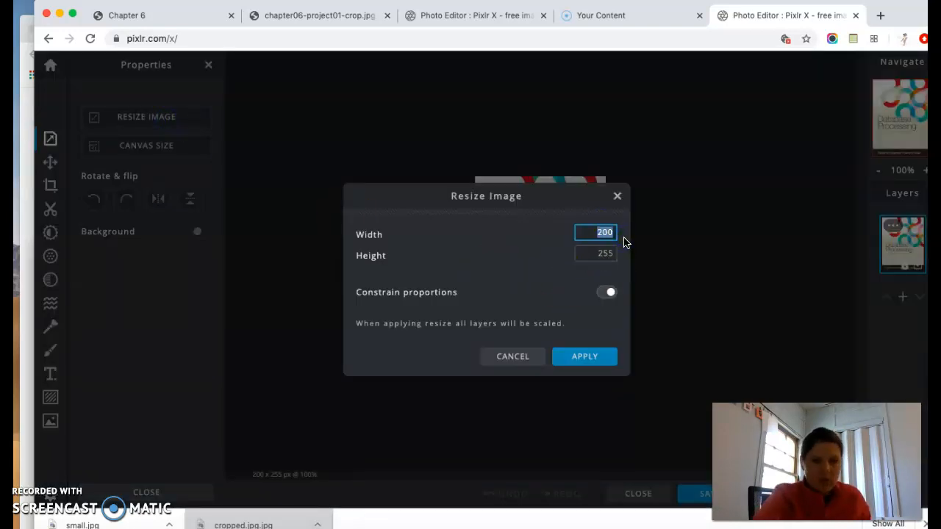
text(1000)
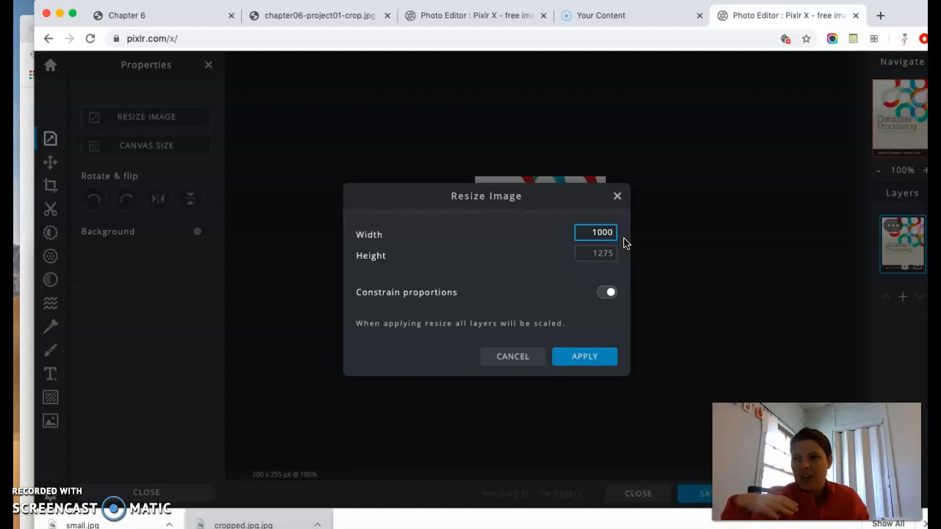
click(593, 357)
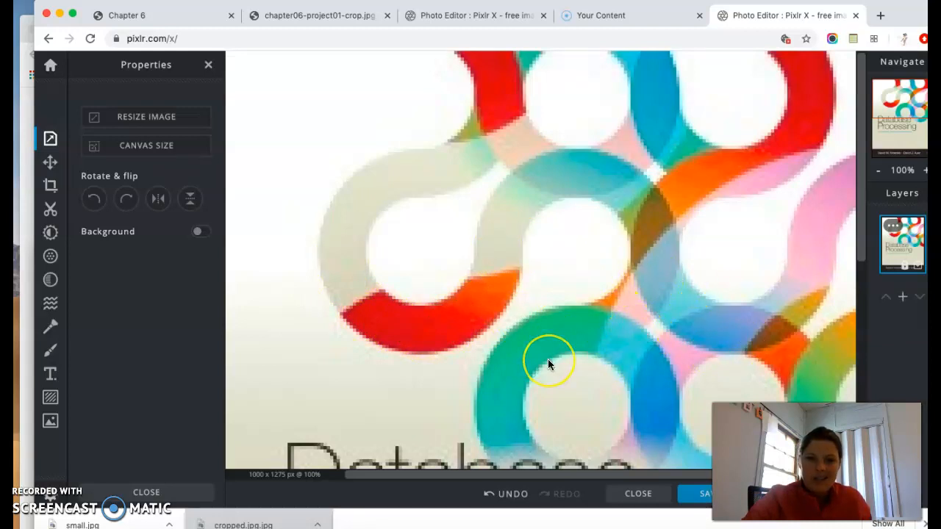
click(478, 264)
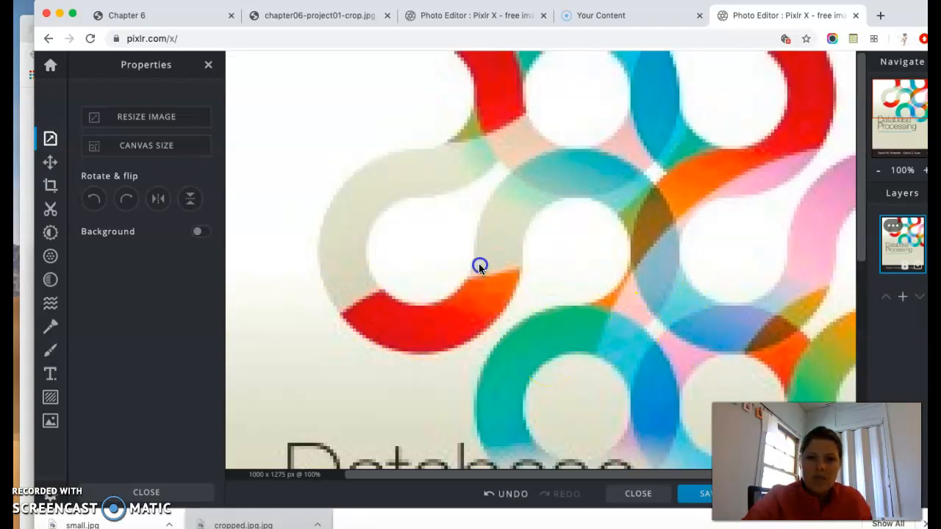
Save the enlarged cover image as "big from small.jpg" in JPG format at high quality
click(693, 494)
click(525, 189)
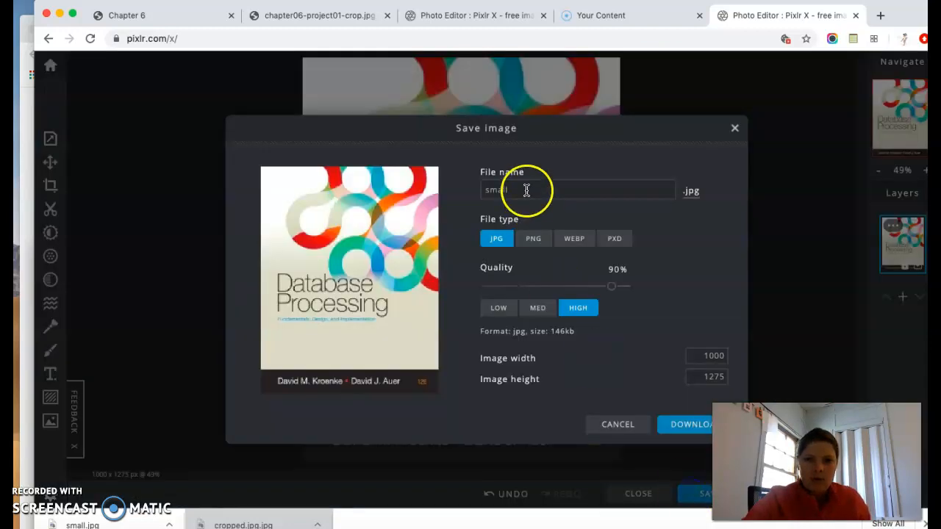
drag(525, 189, 448, 169)
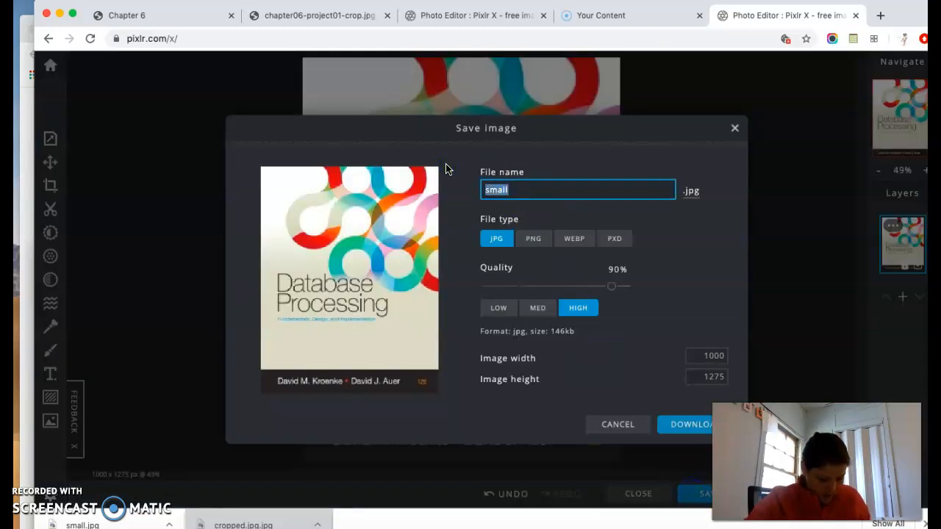
key(BackSpace)
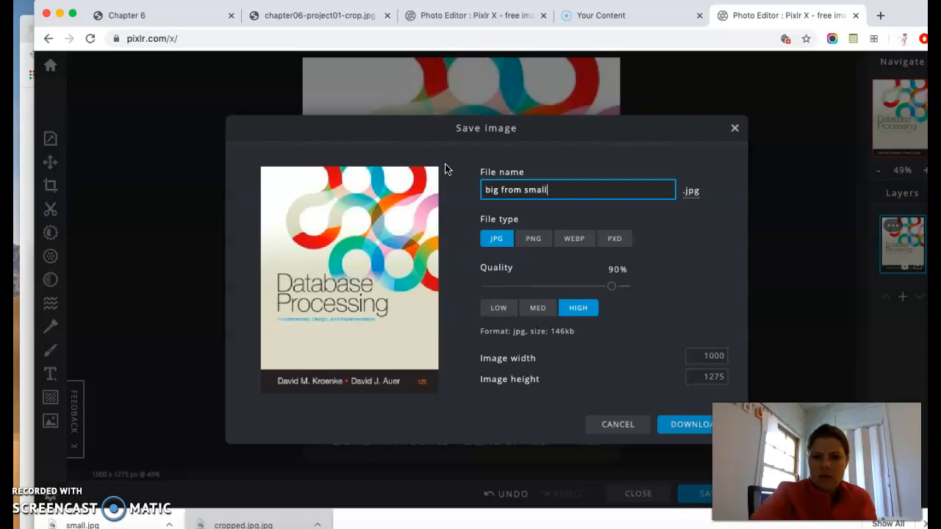
click(688, 427)
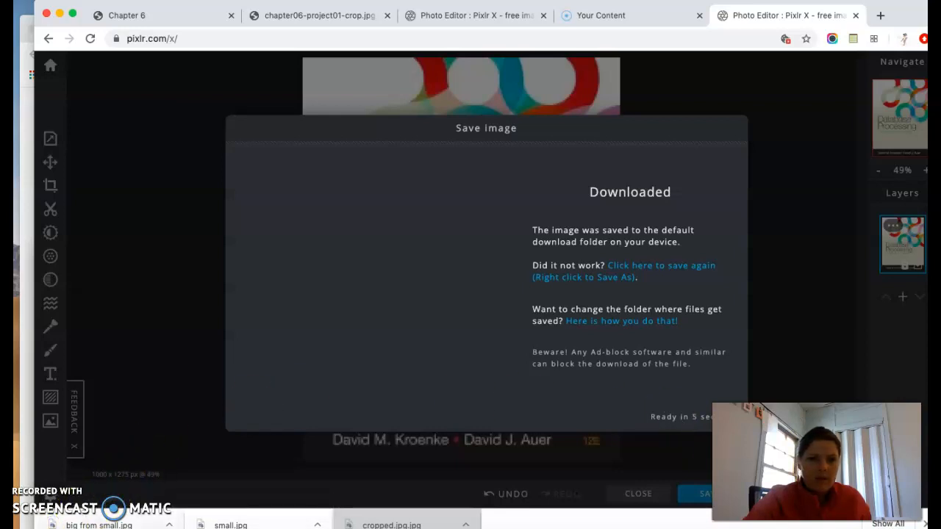
Switch to Finder and move "big from small.jpg" from Downloads into the Chapter 6 folder
click(37, 528)
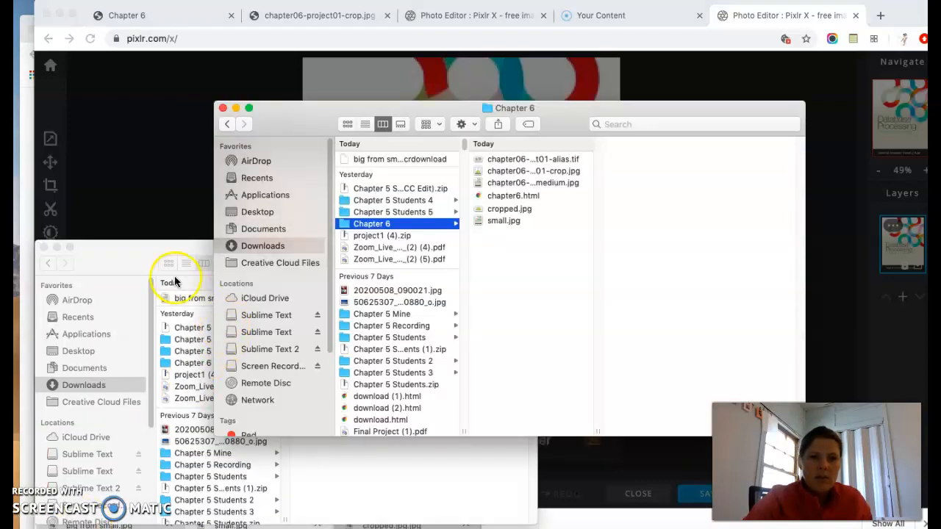
click(110, 254)
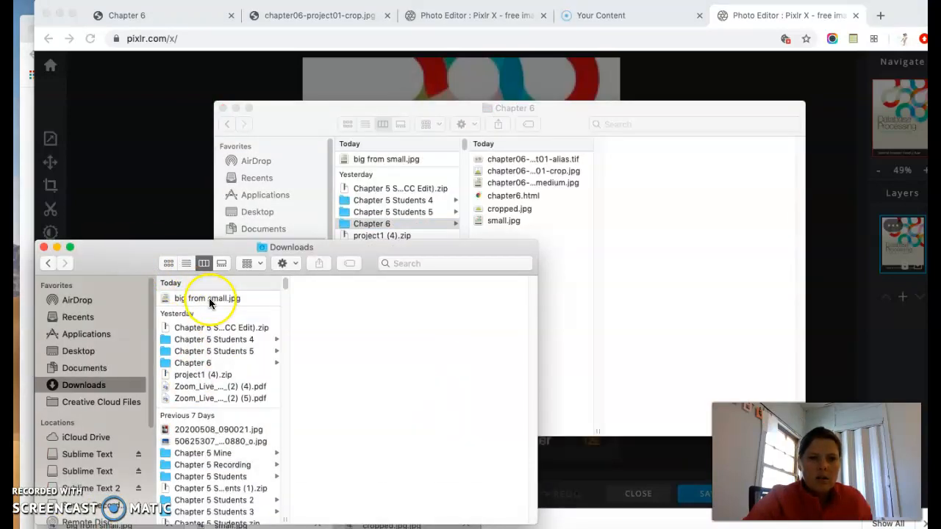
drag(208, 297, 555, 238)
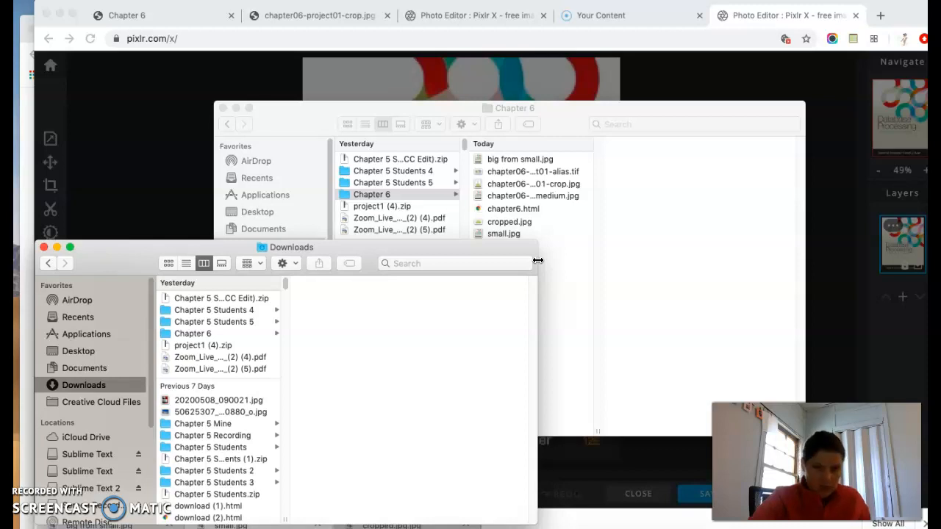
click(575, 278)
Switch back to Pixlr X, close the Save image dialog and open chapter06-project01-alias.tif from the Chapter 6 folder
click(725, 70)
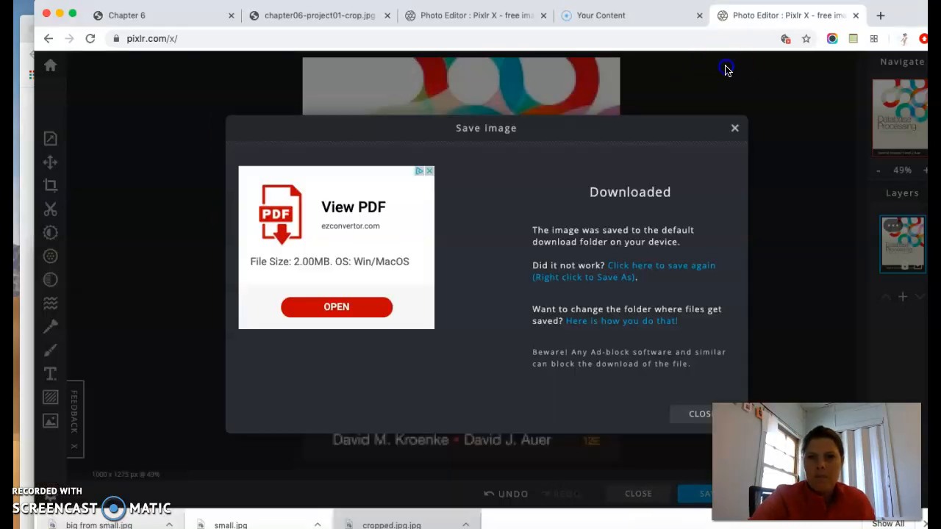
click(734, 128)
click(99, 75)
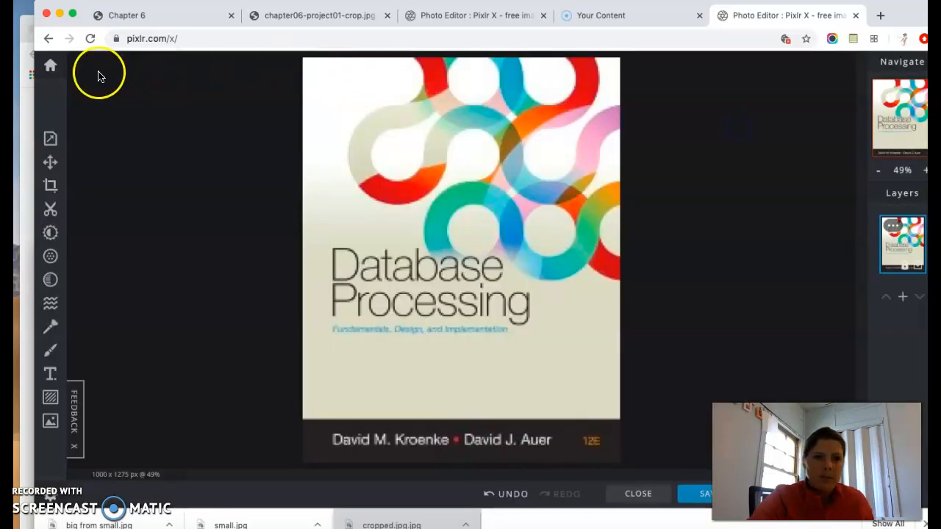
click(49, 65)
click(138, 266)
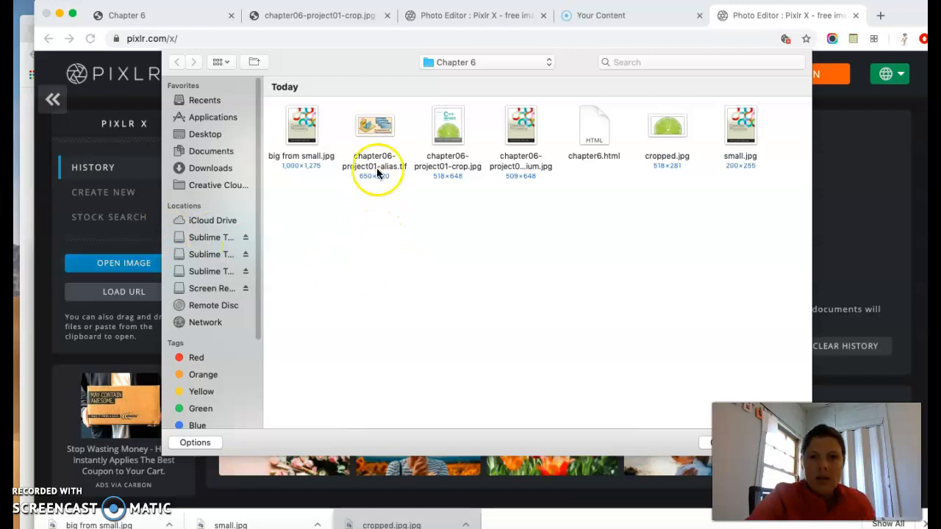
double_click(372, 134)
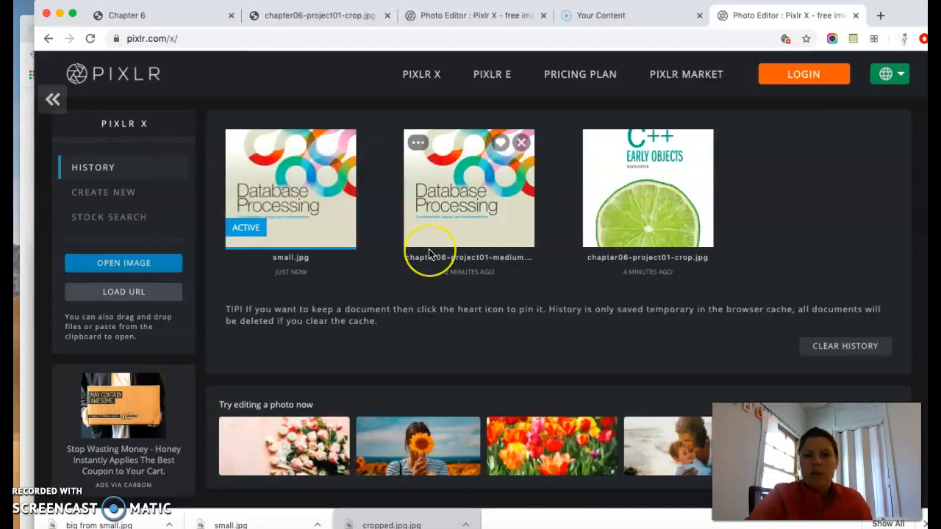